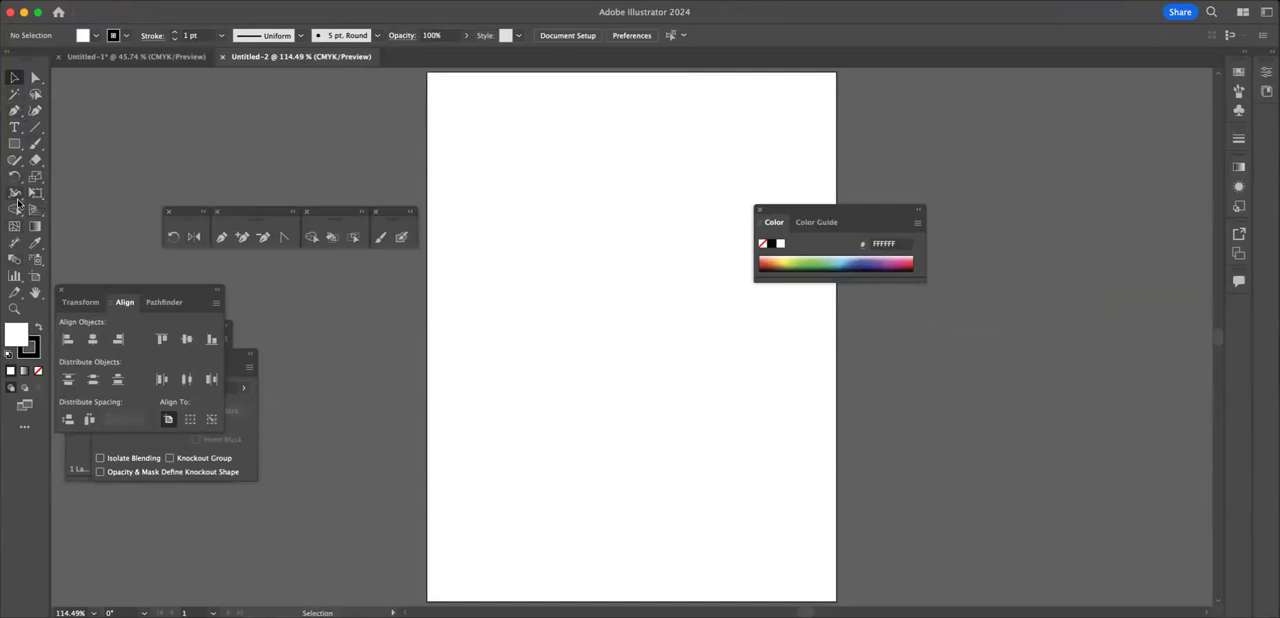
Step: Draw a circle about 6.97 in across on the artboard with the Ellipse tool and fill it green
left_click(13, 228)
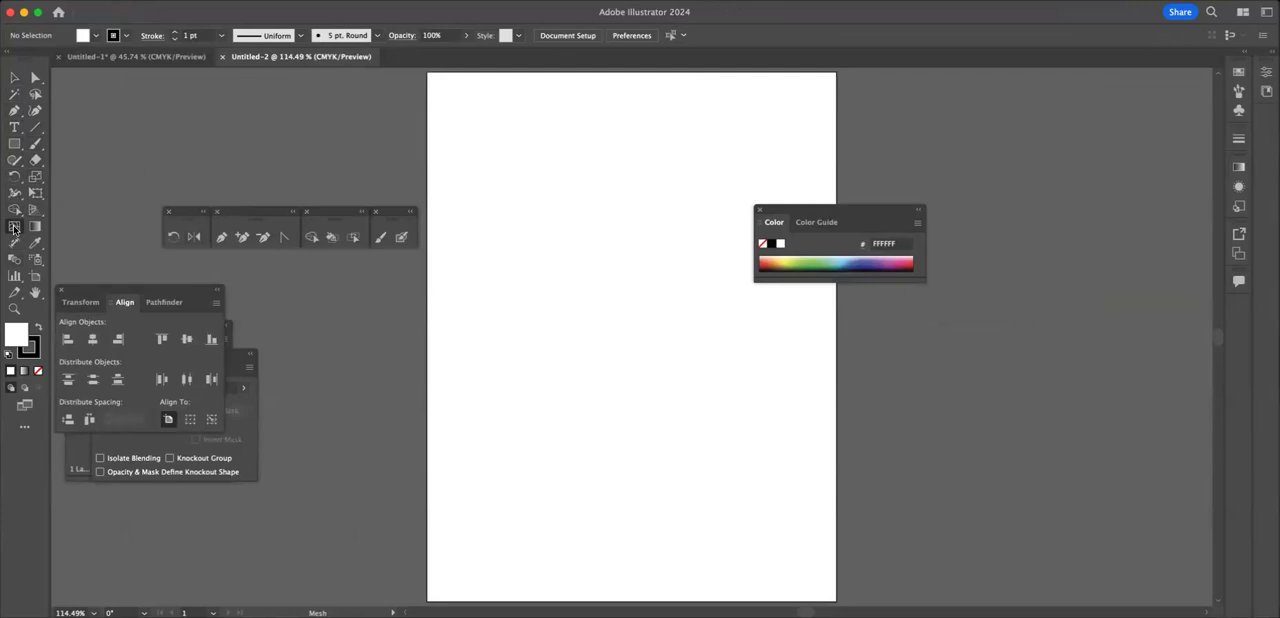
left_click(15, 144)
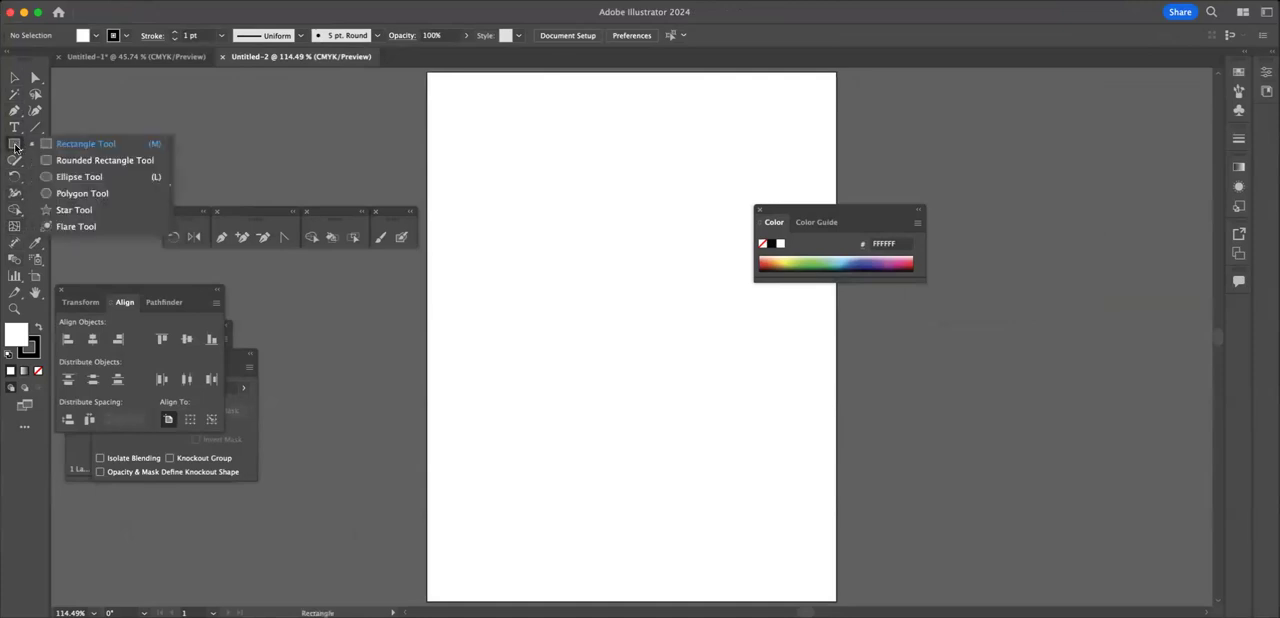
left_click(64, 177)
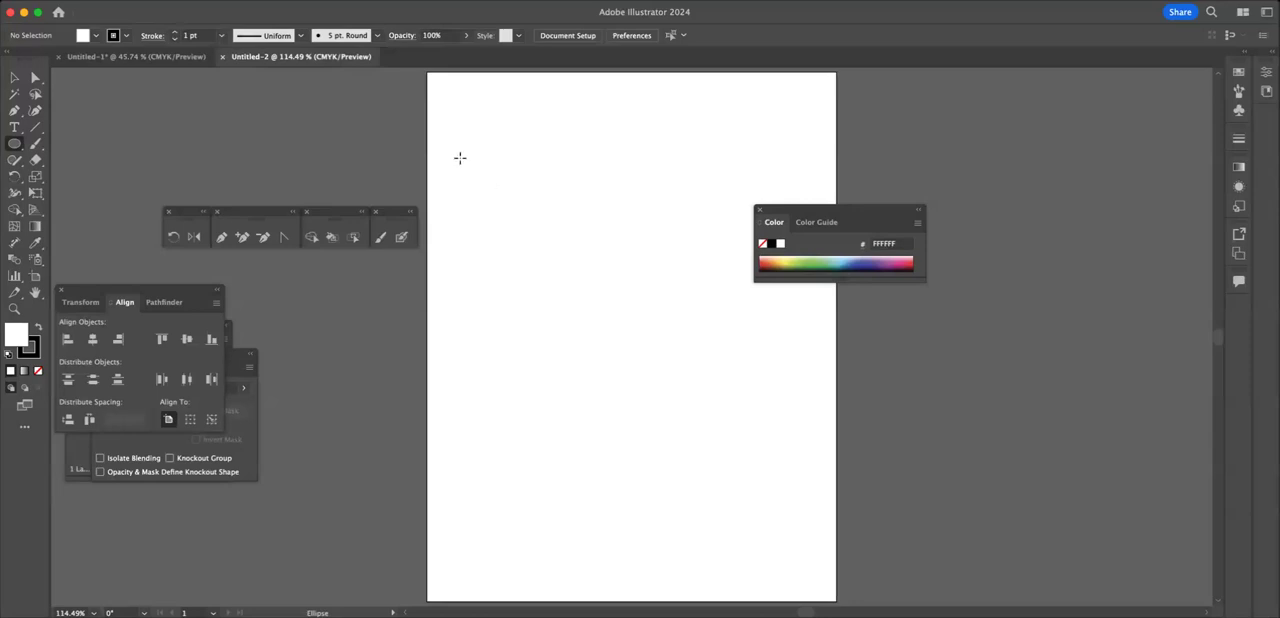
left_click_drag(460, 158, 777, 492)
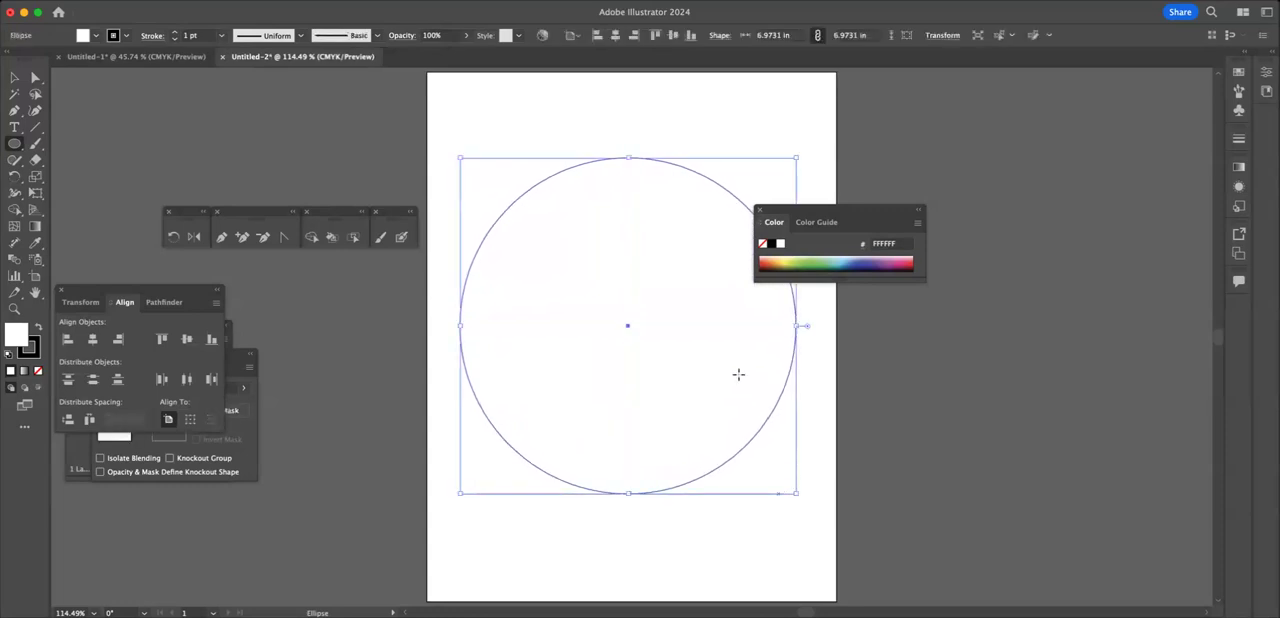
left_click(818, 259)
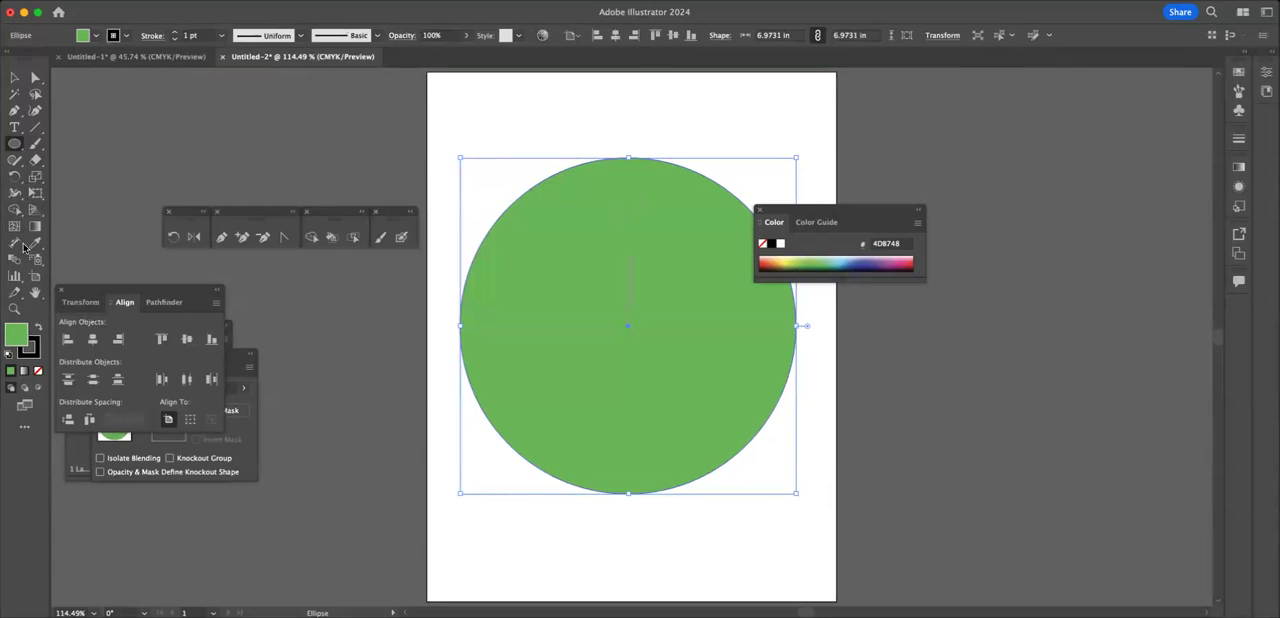
left_click(626, 265)
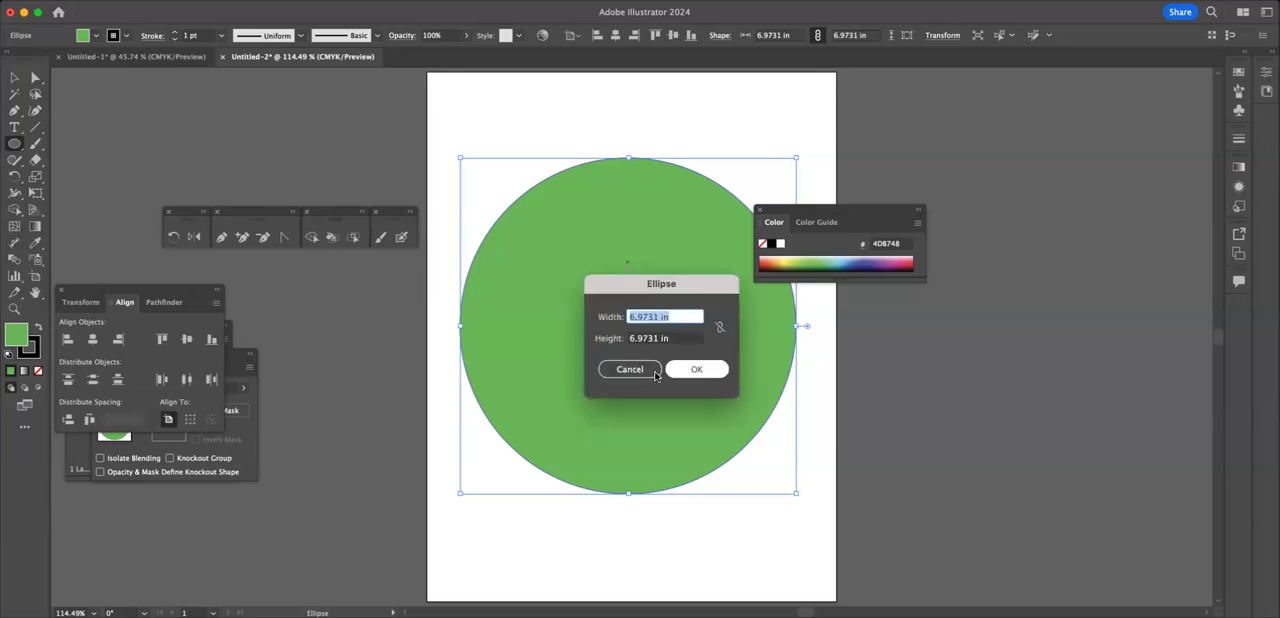
left_click(636, 370)
Step: Add five mesh points across the green circle with the Mesh tool: upper centre, upper right, upper left, lower left and right
left_click(15, 227)
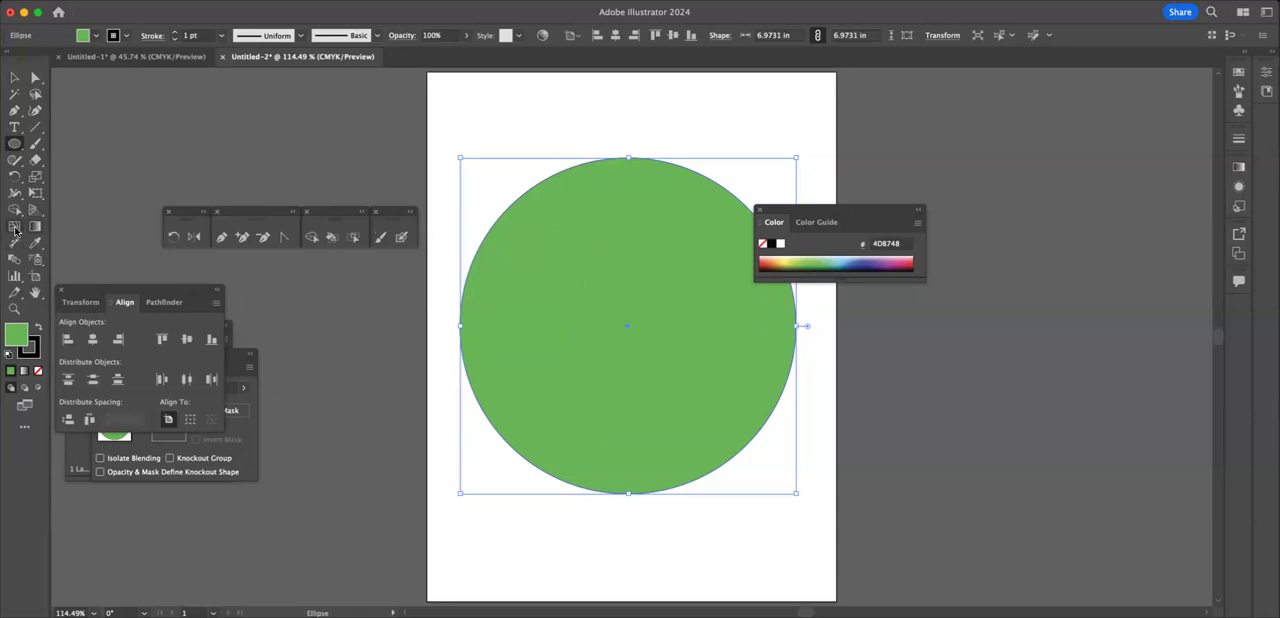
left_click(625, 273)
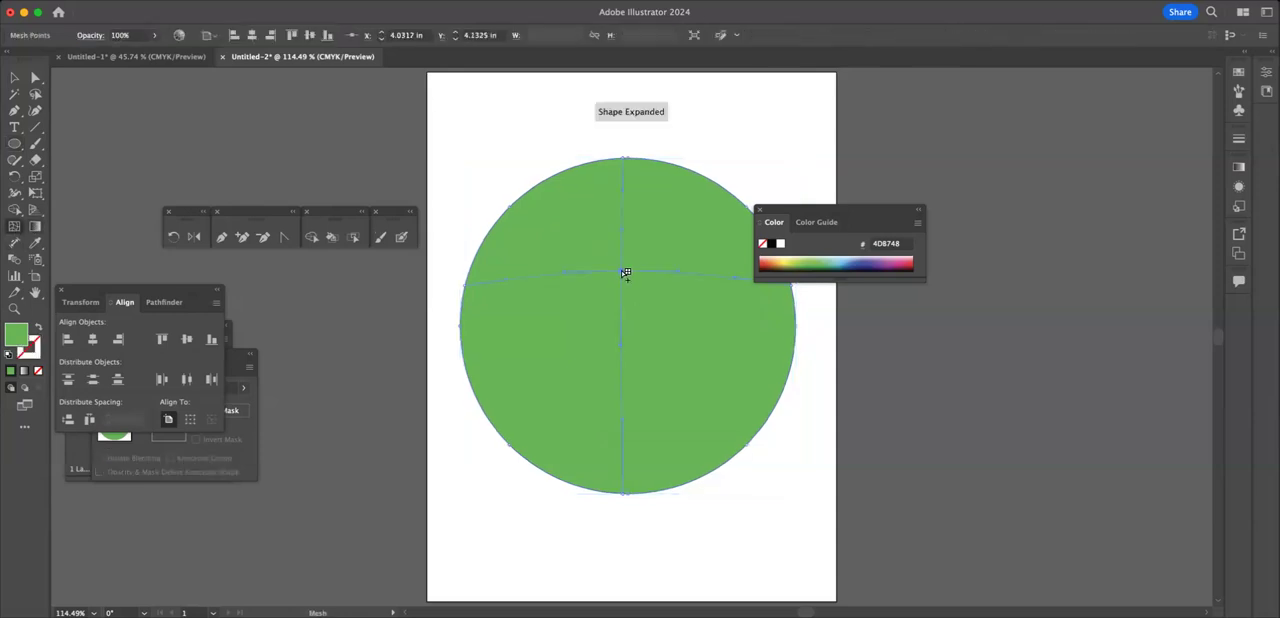
left_click(705, 272)
left_click(540, 246)
left_click(545, 403)
left_click(756, 345)
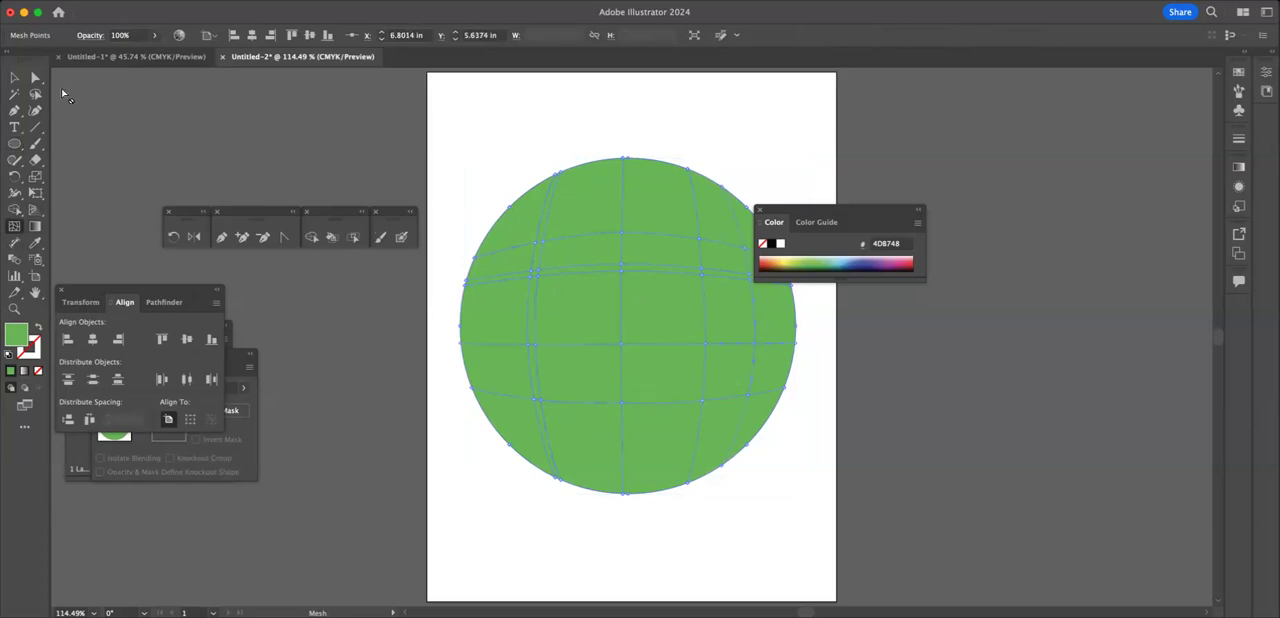
left_click(36, 78)
left_click(602, 263)
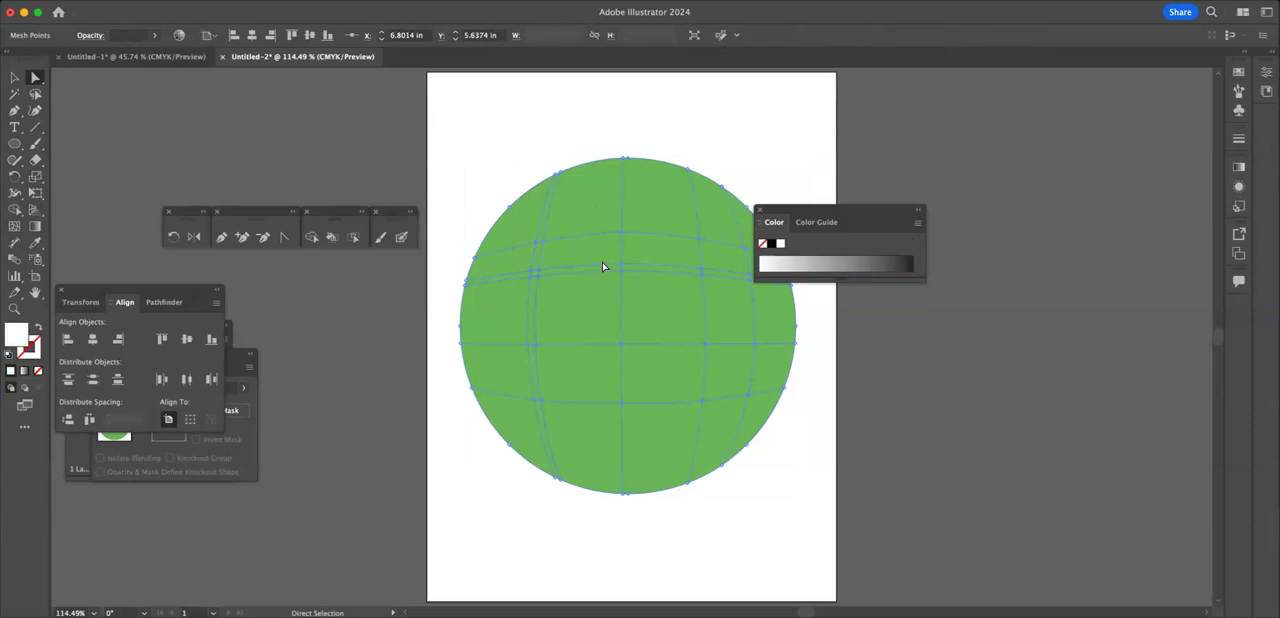
left_click(602, 263)
left_click(603, 266)
key("a")
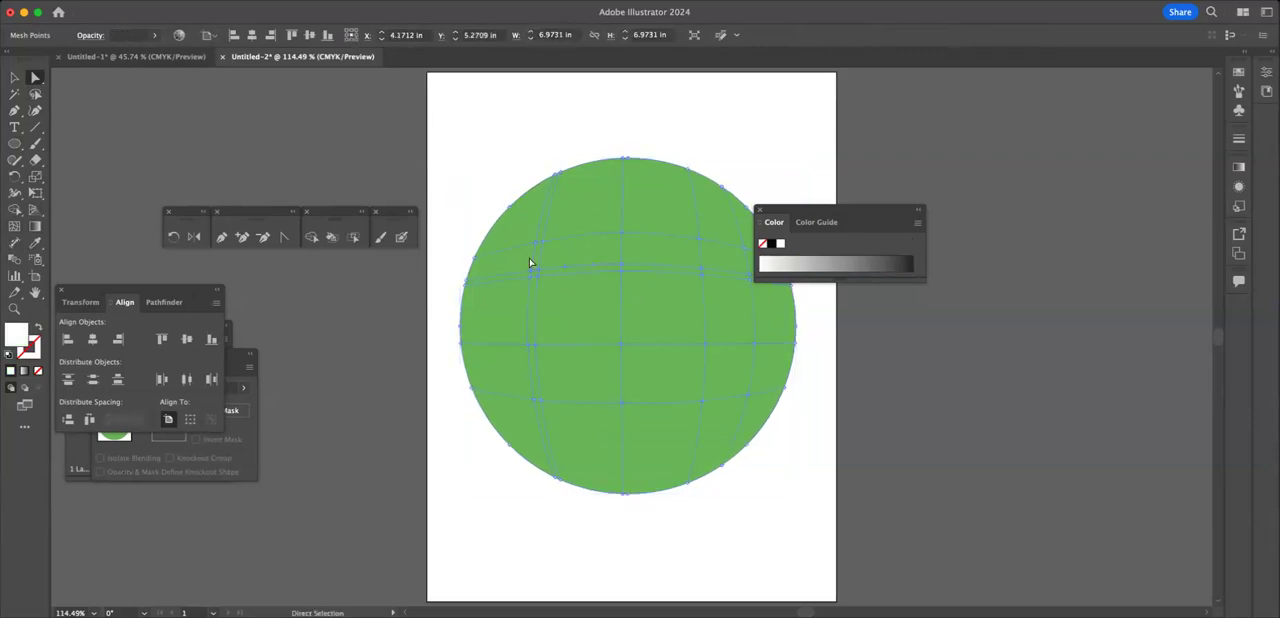
left_click(562, 250)
left_click(16, 78)
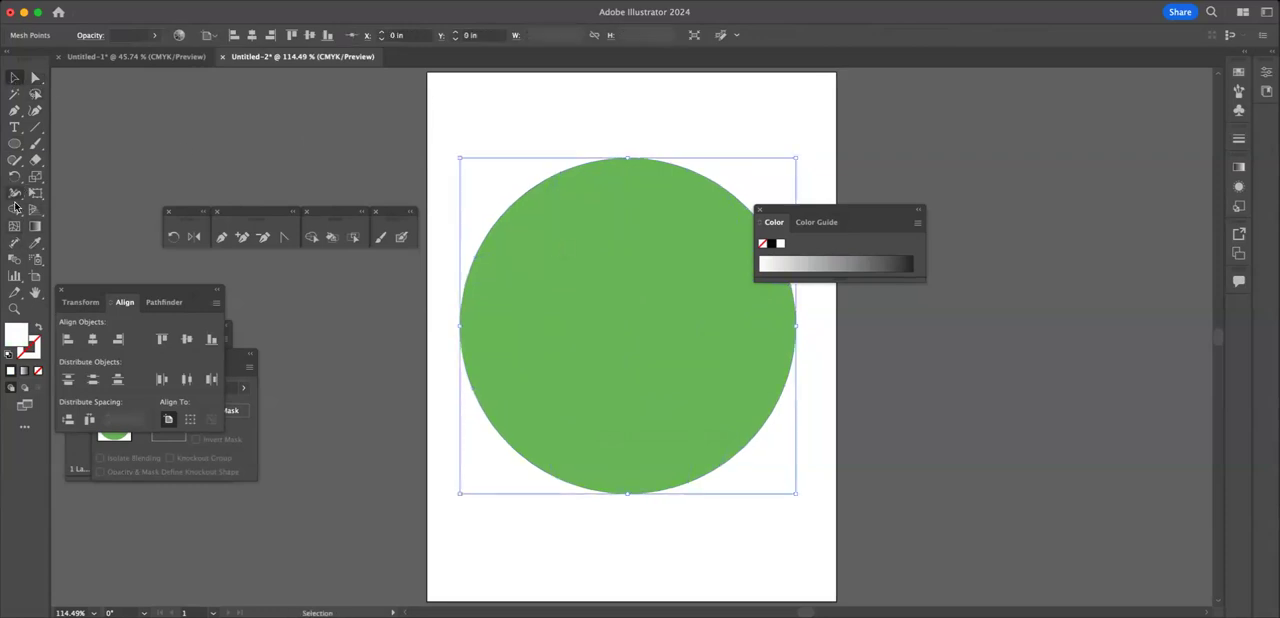
left_click(14, 226)
left_click(381, 163)
Step: Try to delete the upper-right interior mesh point of the circle with Direct Selection, and undo the deletion
left_click(12, 78)
left_click(540, 263)
left_click(35, 77)
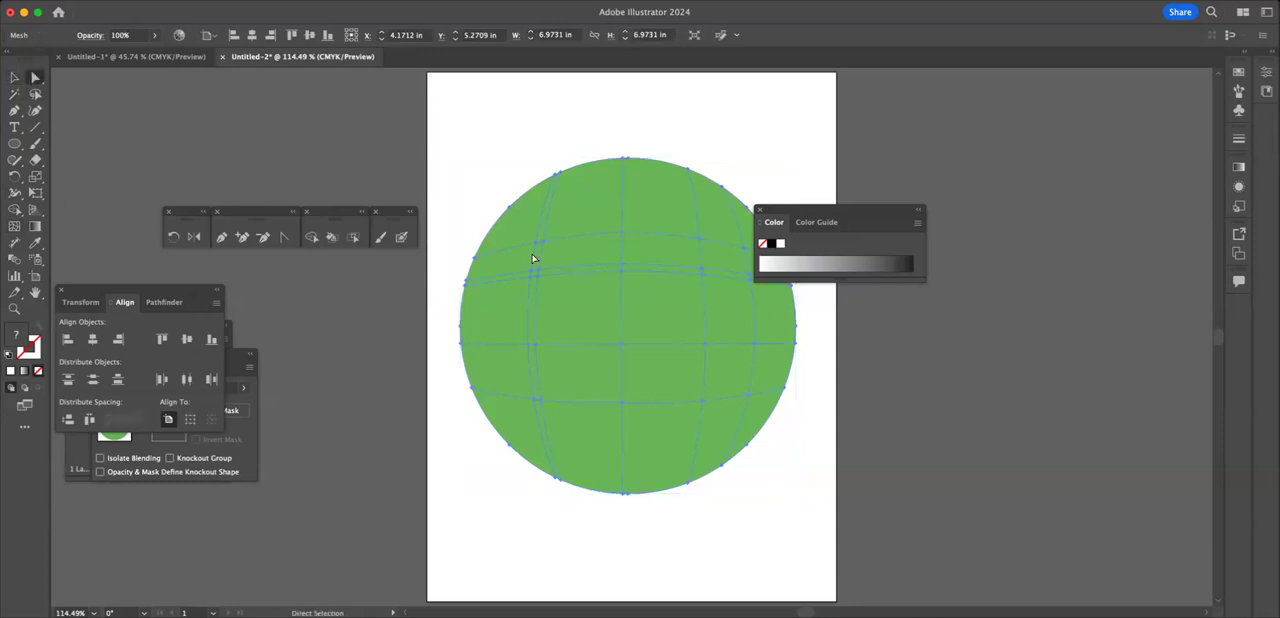
left_click(699, 241)
key("Delete")
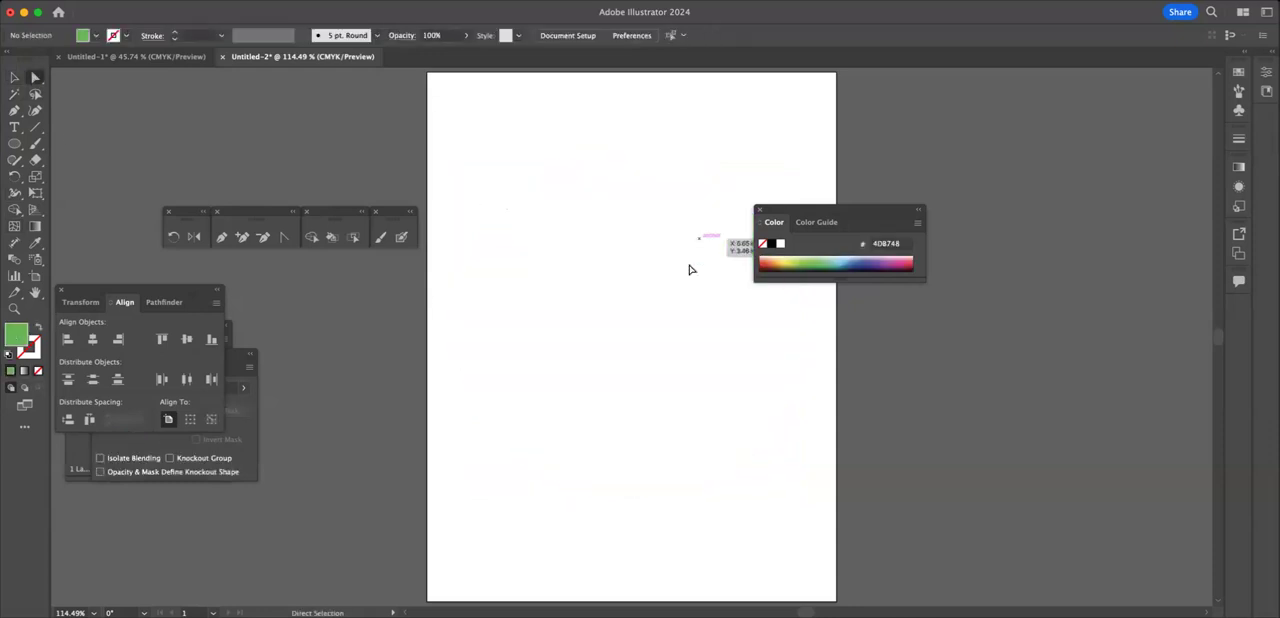
key("super+z")
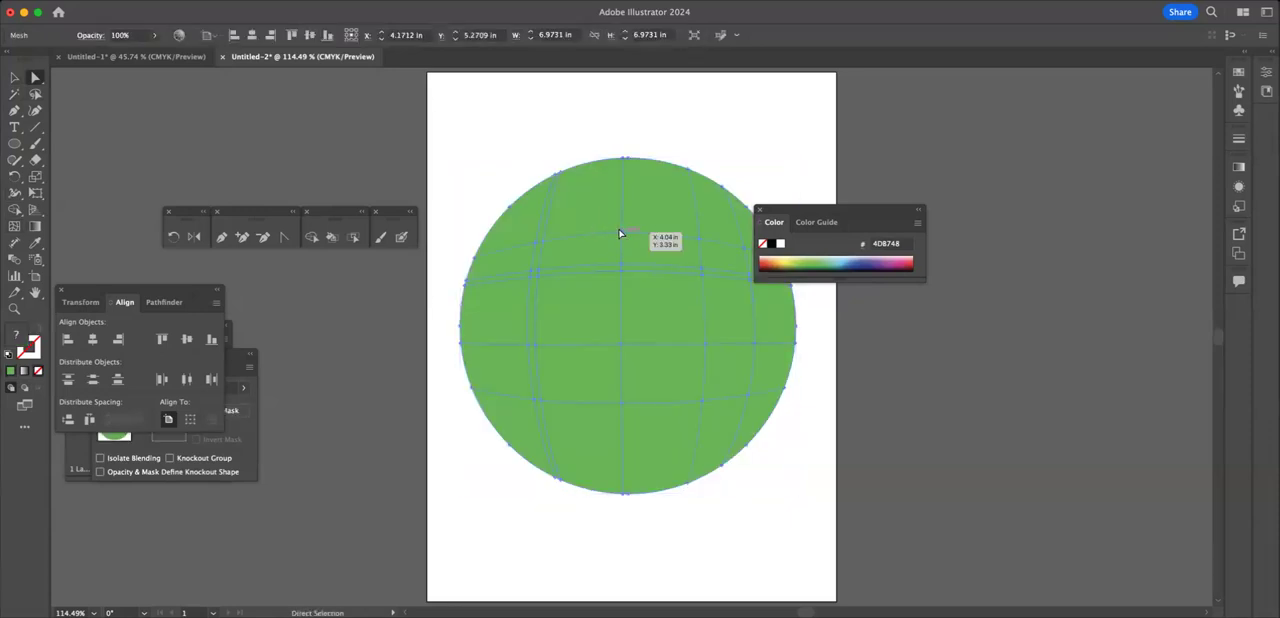
Step: Remove the upper-right interior mesh point and its grid lines with the Mesh tool, and deselect the mesh
left_click(14, 78)
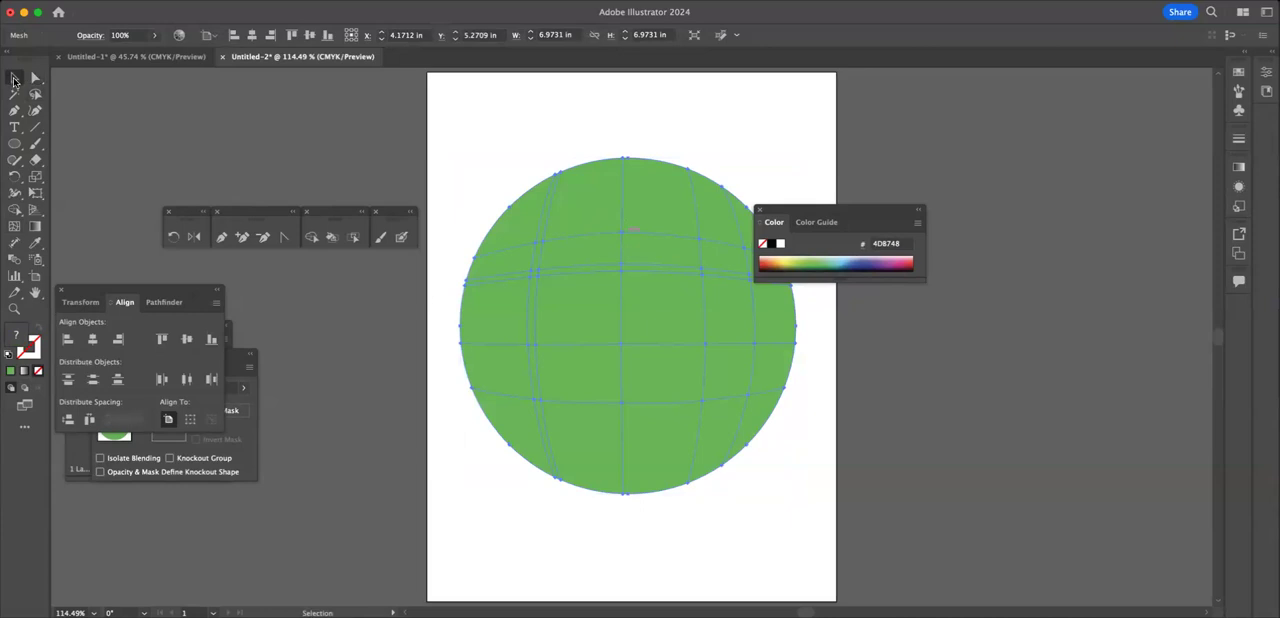
left_click(14, 226)
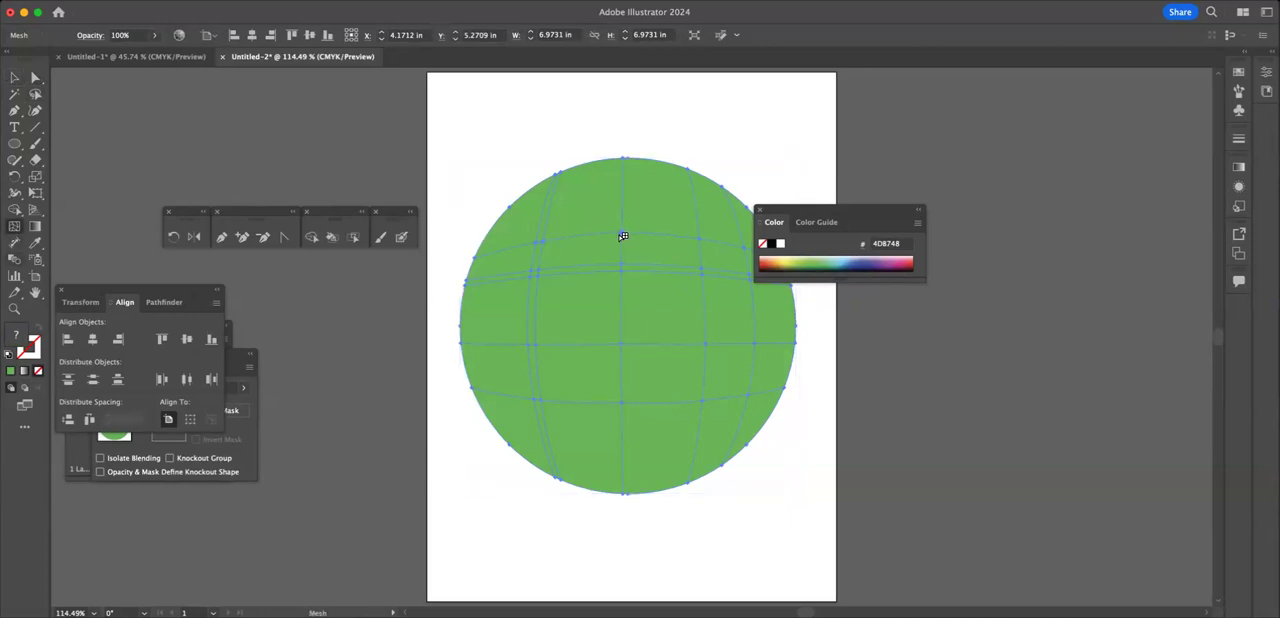
left_click(704, 242)
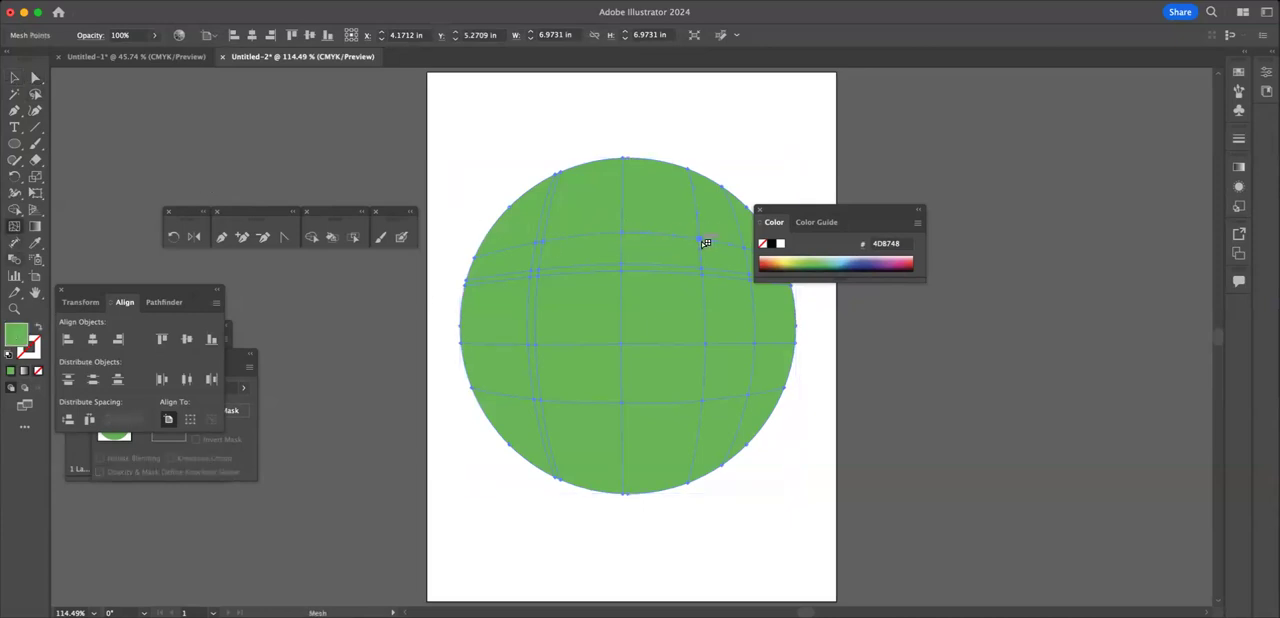
key("backslash")
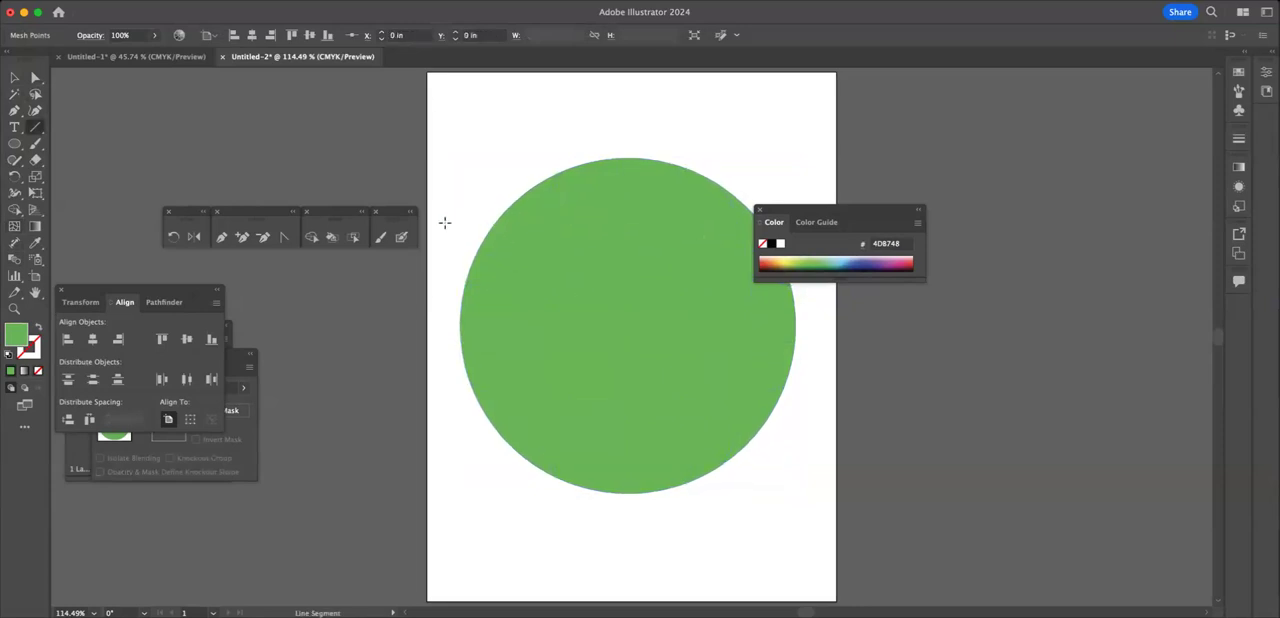
Step: Add mesh points along the upper part of the circle's vertical centre line with the Mesh tool
left_click(14, 226)
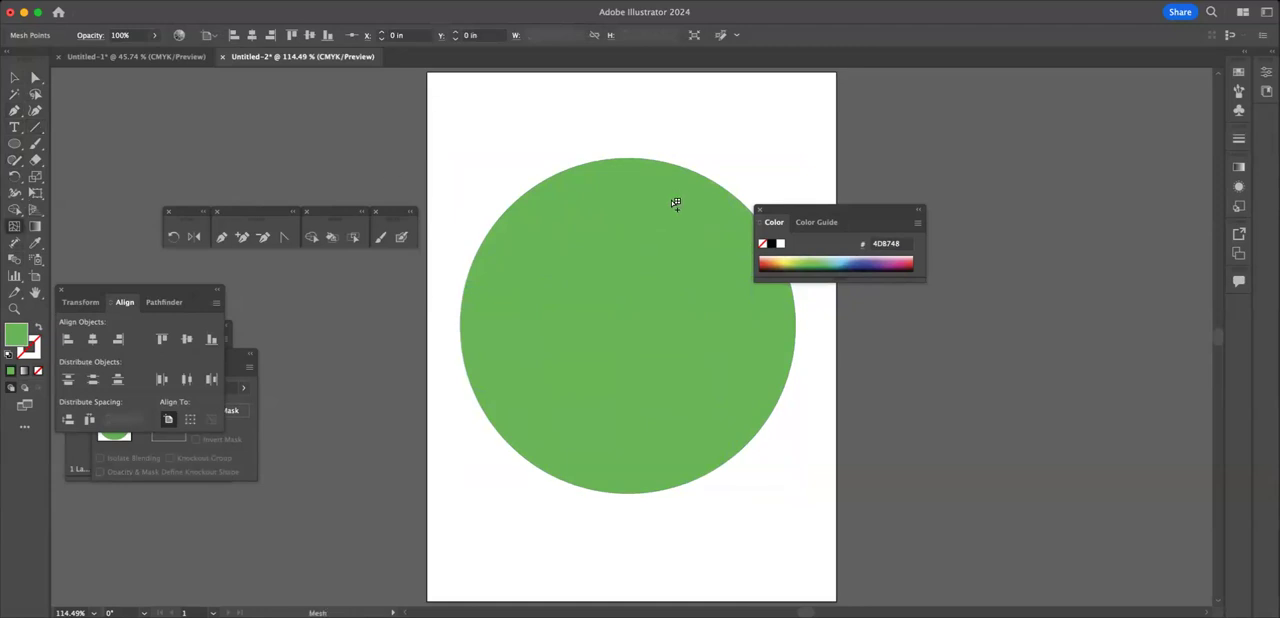
left_click(624, 218)
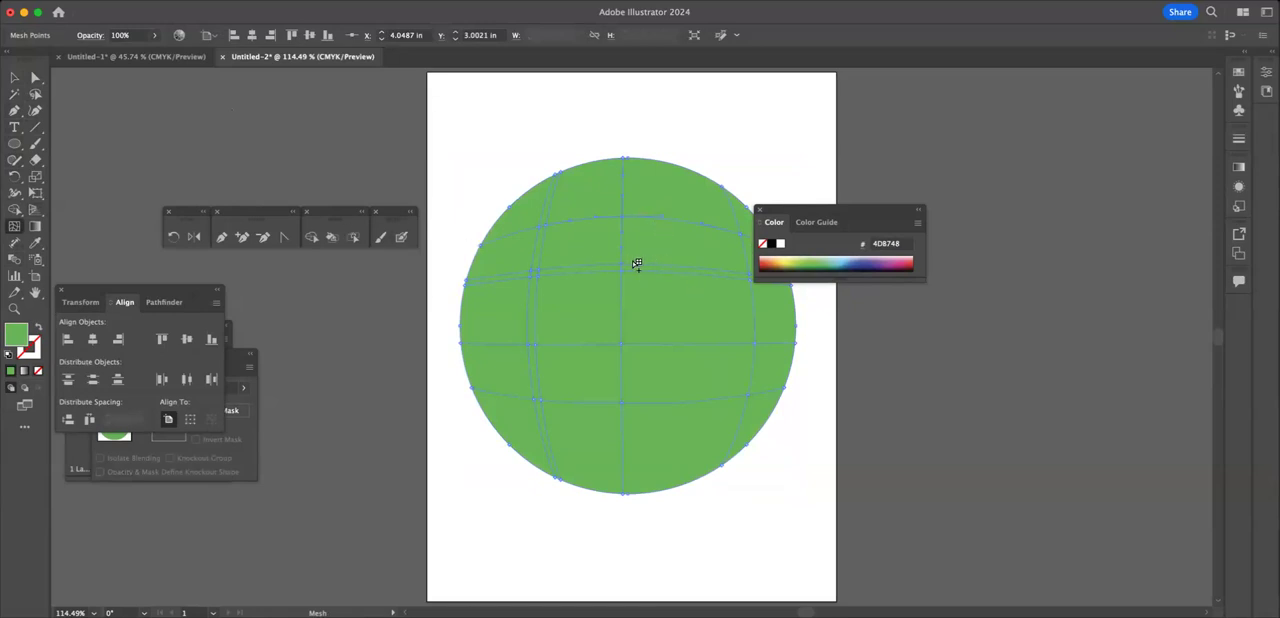
left_click(633, 264)
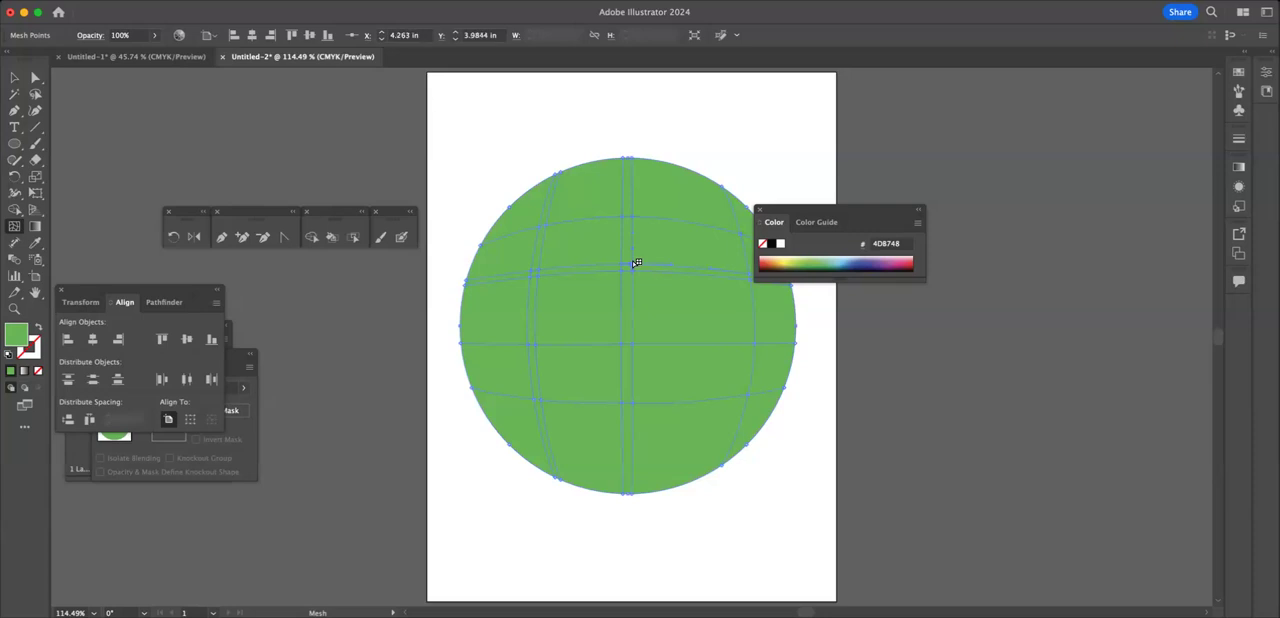
key("super+shift+a")
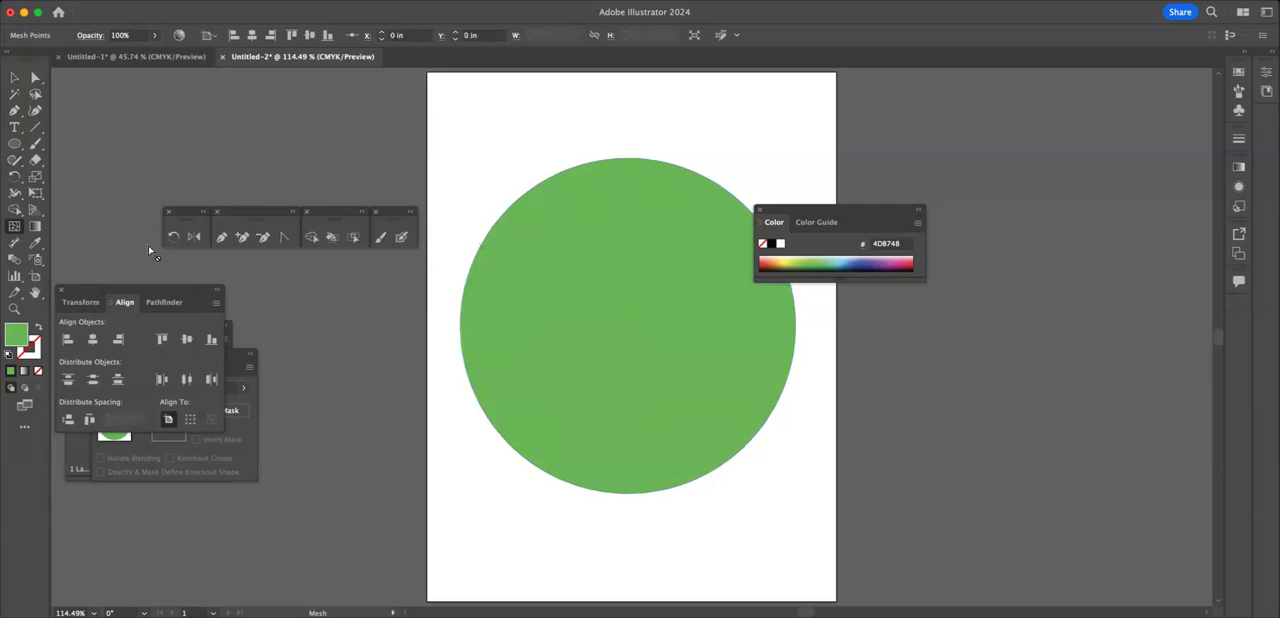
Step: Add a mesh point just above and right of the circle's centre and move it slightly to the right
left_click(633, 311)
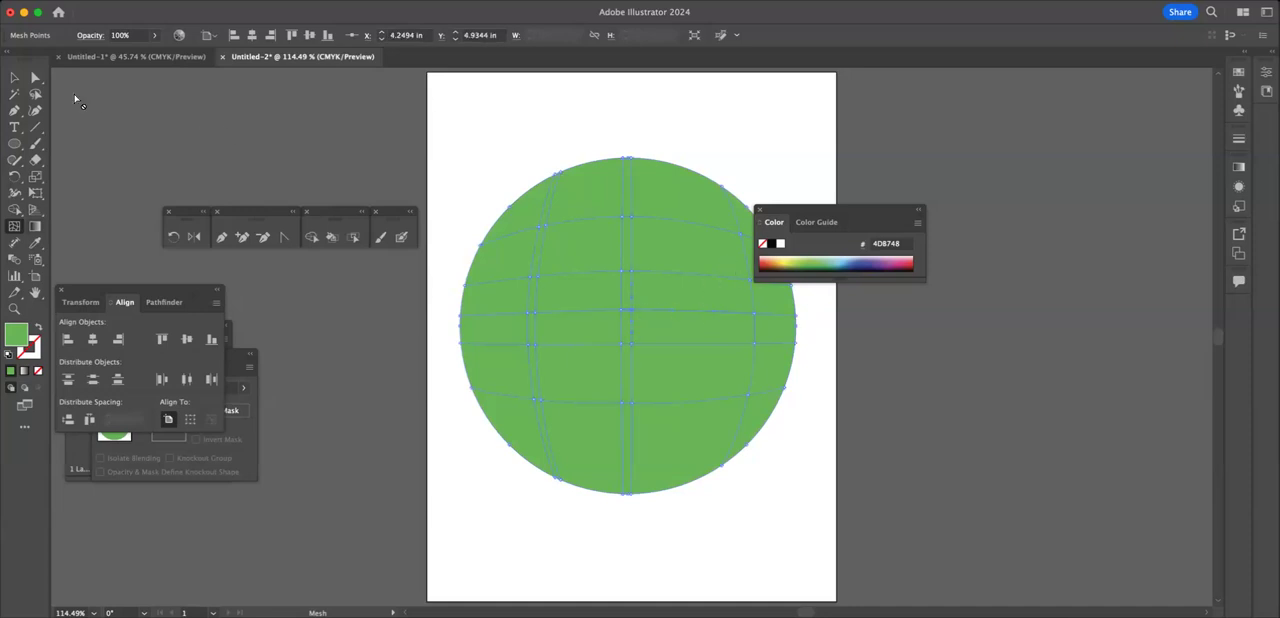
left_click(36, 80)
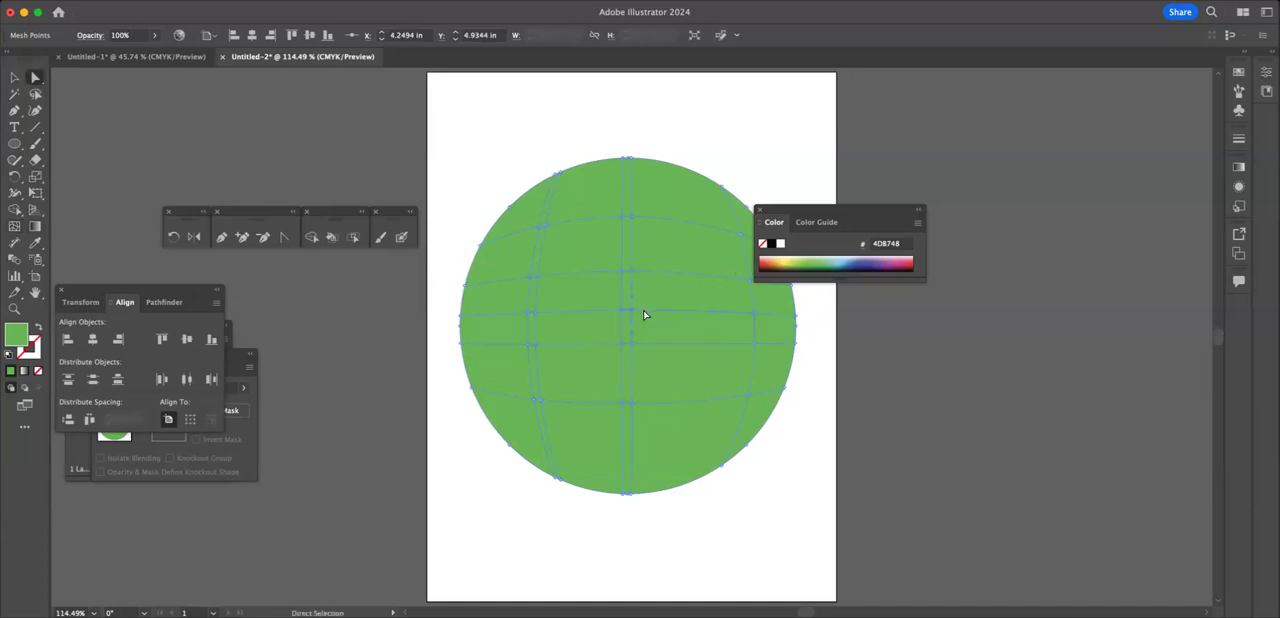
left_click_drag(634, 312, 650, 312)
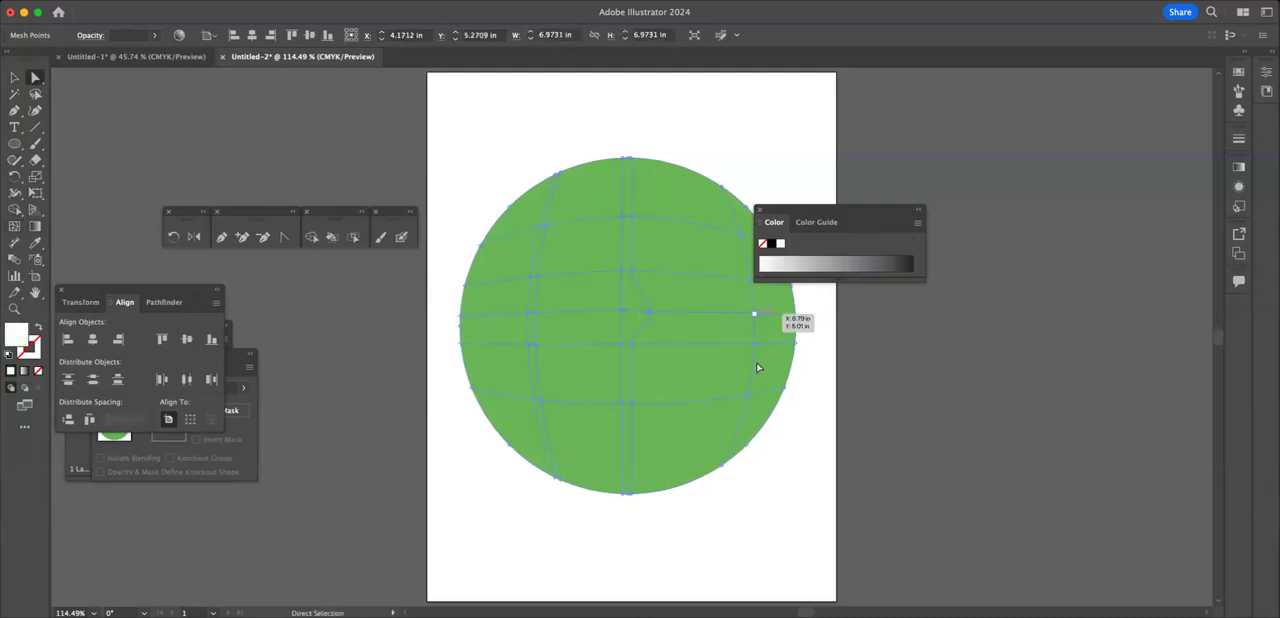
Step: Move the lower-right mesh point inward to the left and color it pink
left_click_drag(750, 396, 707, 397)
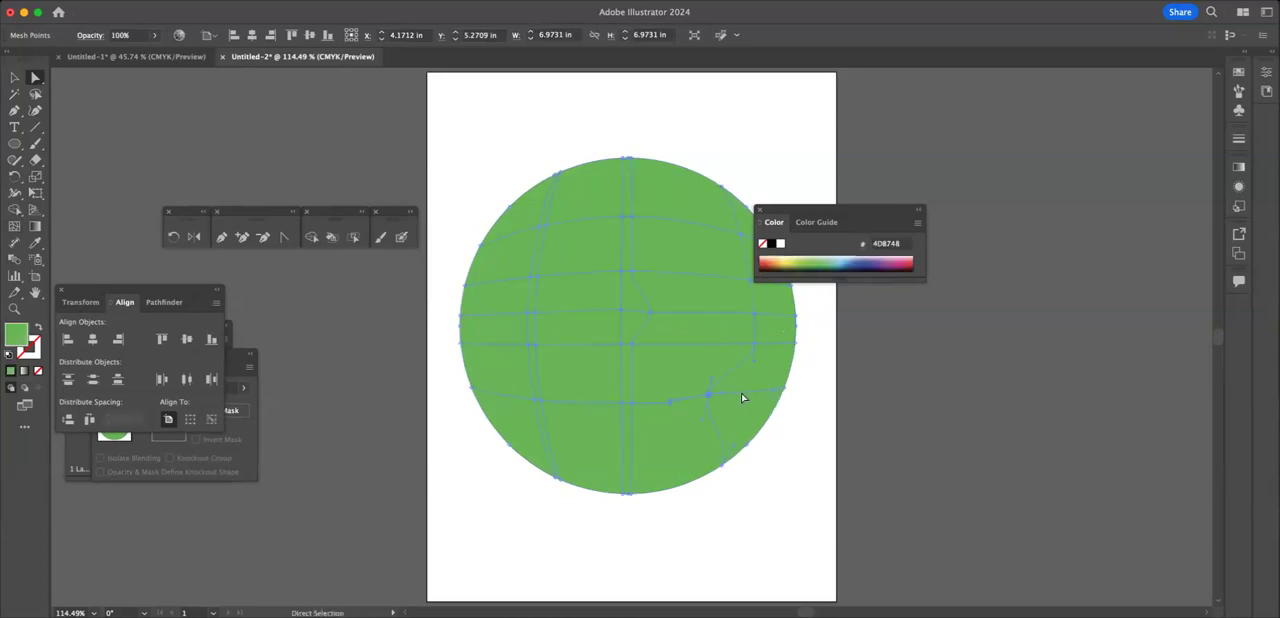
left_click(811, 258)
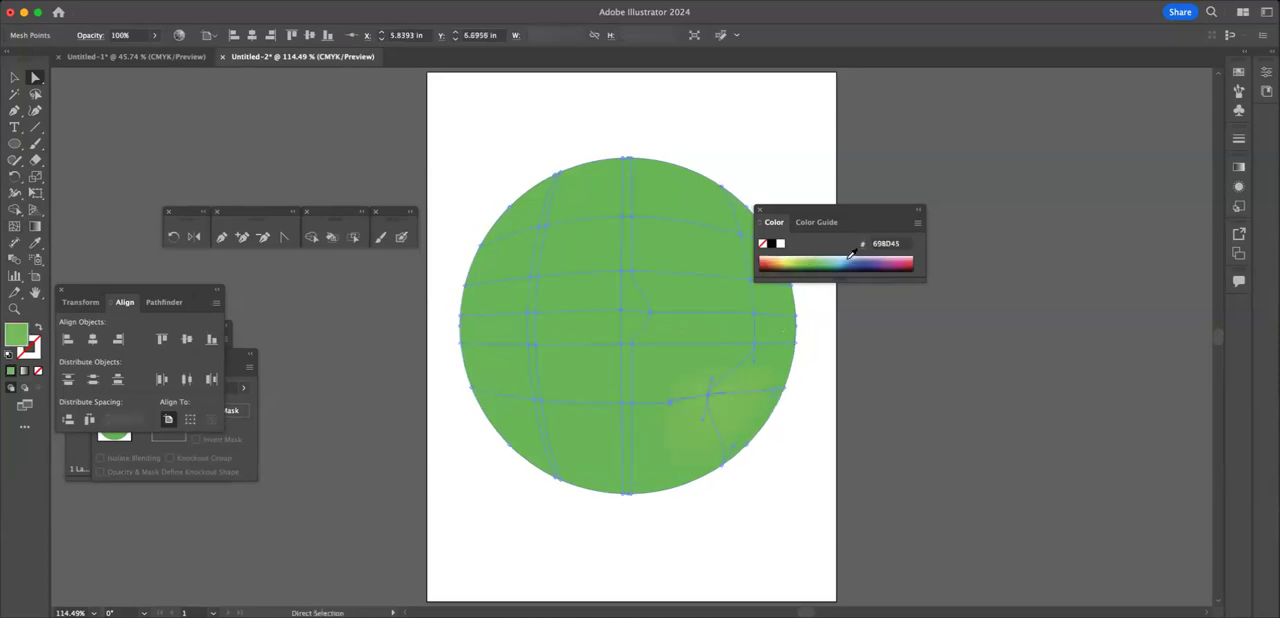
left_click(905, 257)
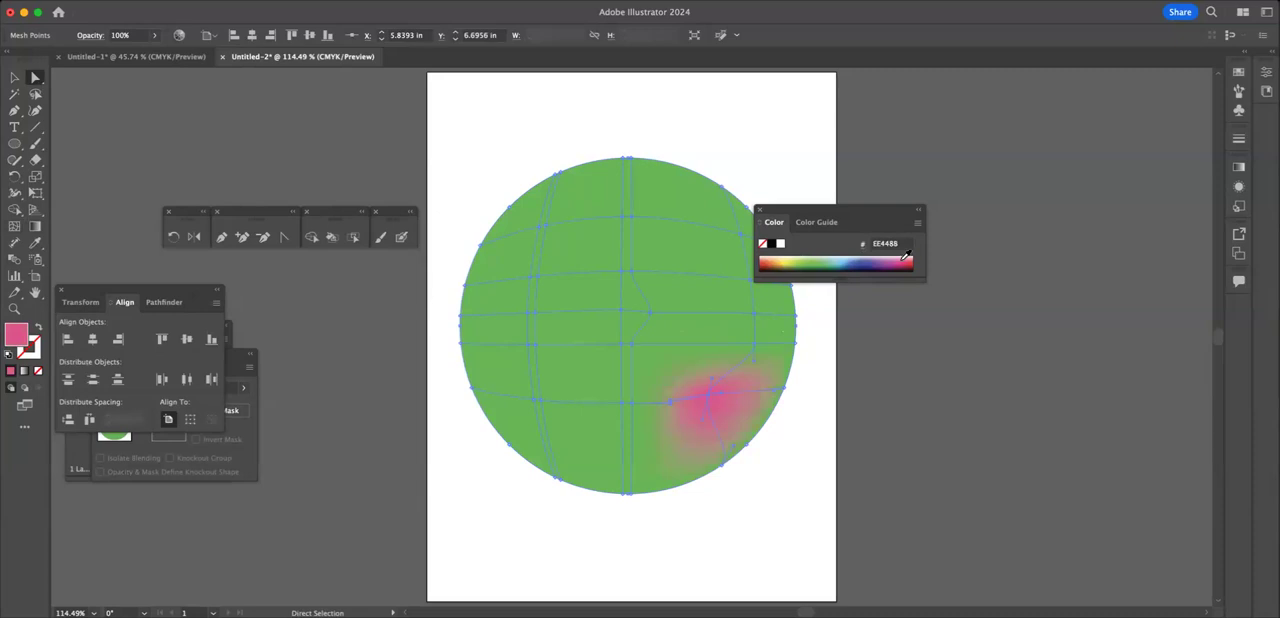
Step: Color the upper-left mesh point dark blue and pull it down and outward toward the circle's edge
left_click(546, 226)
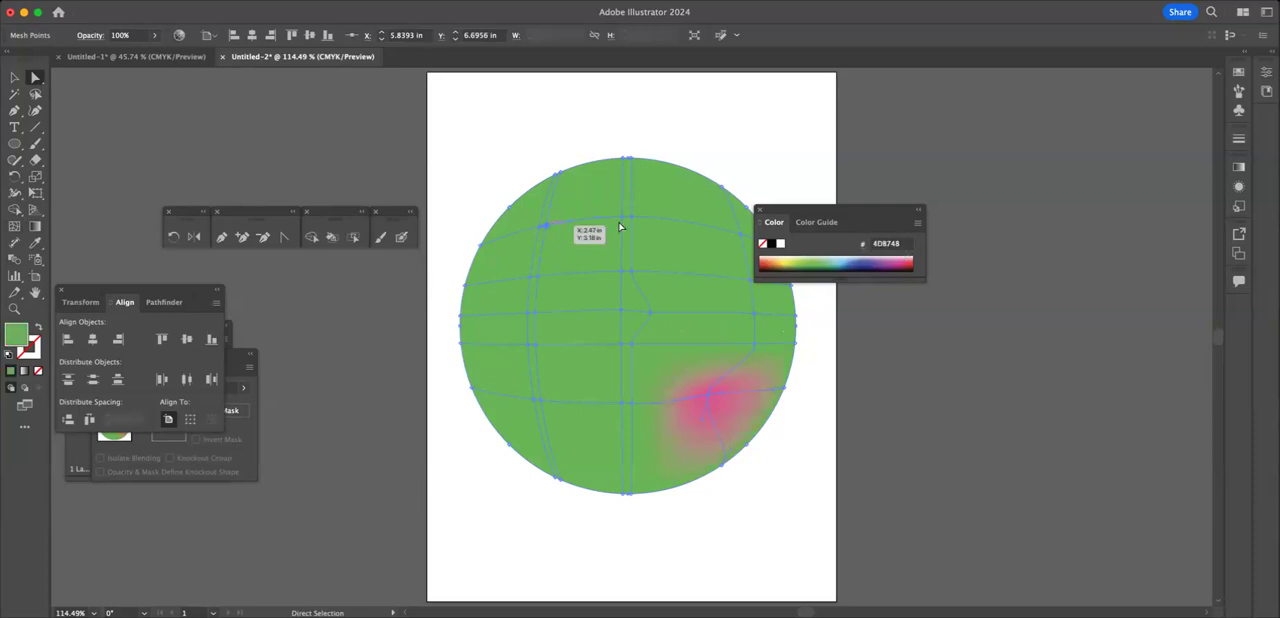
left_click(806, 258)
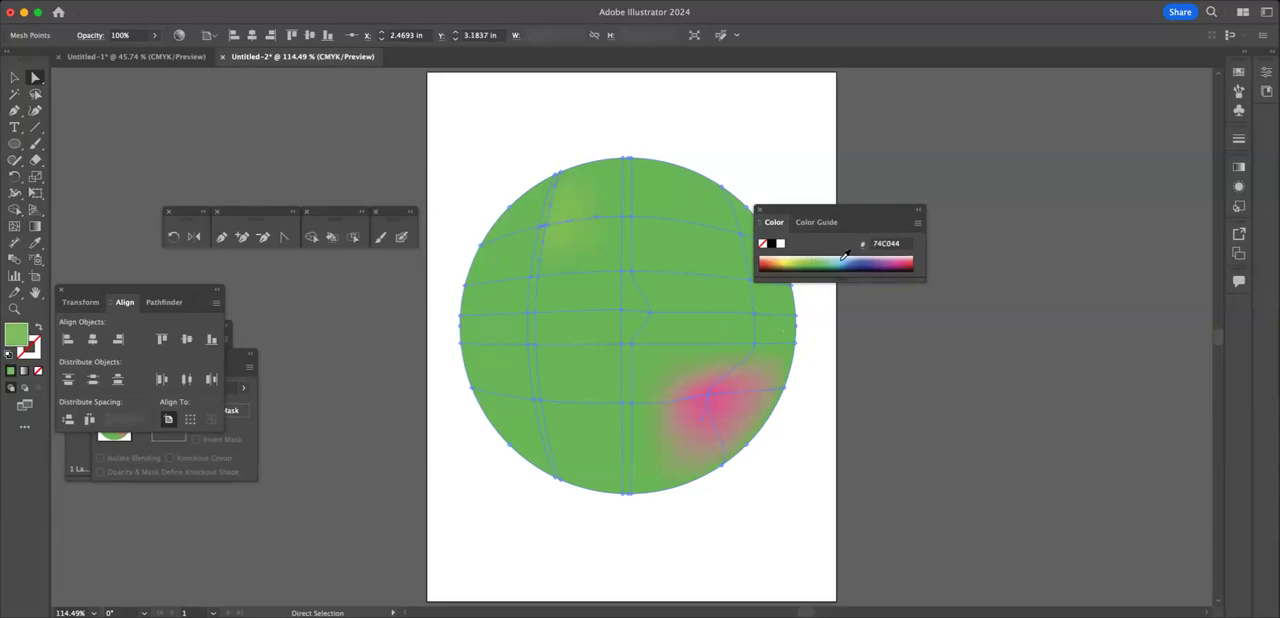
left_click(866, 260)
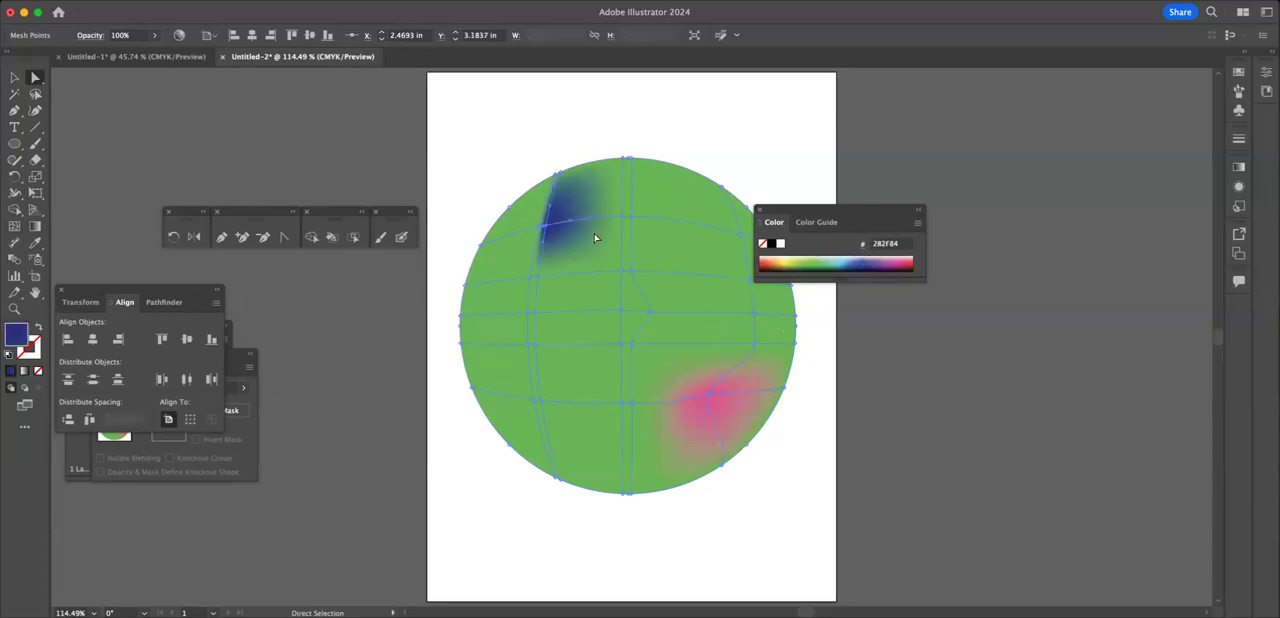
left_click_drag(572, 222, 523, 248)
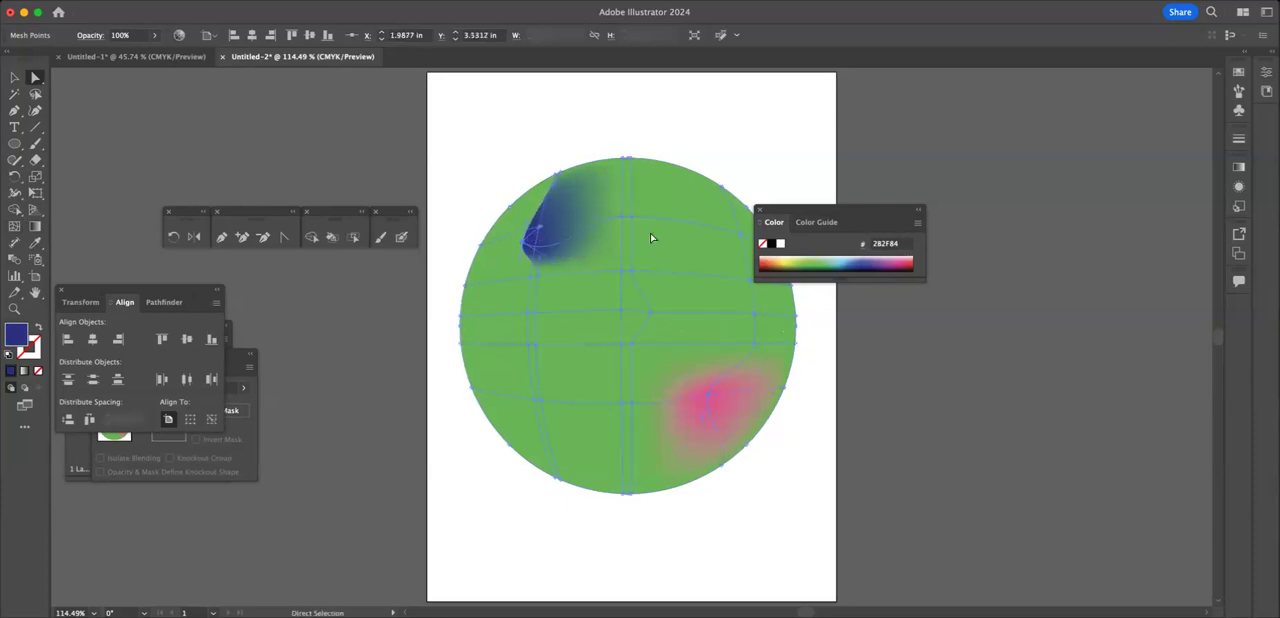
Step: Color the upper-right mesh point light orange, then move it down and inward, adjusting the curve around it
left_click(742, 238)
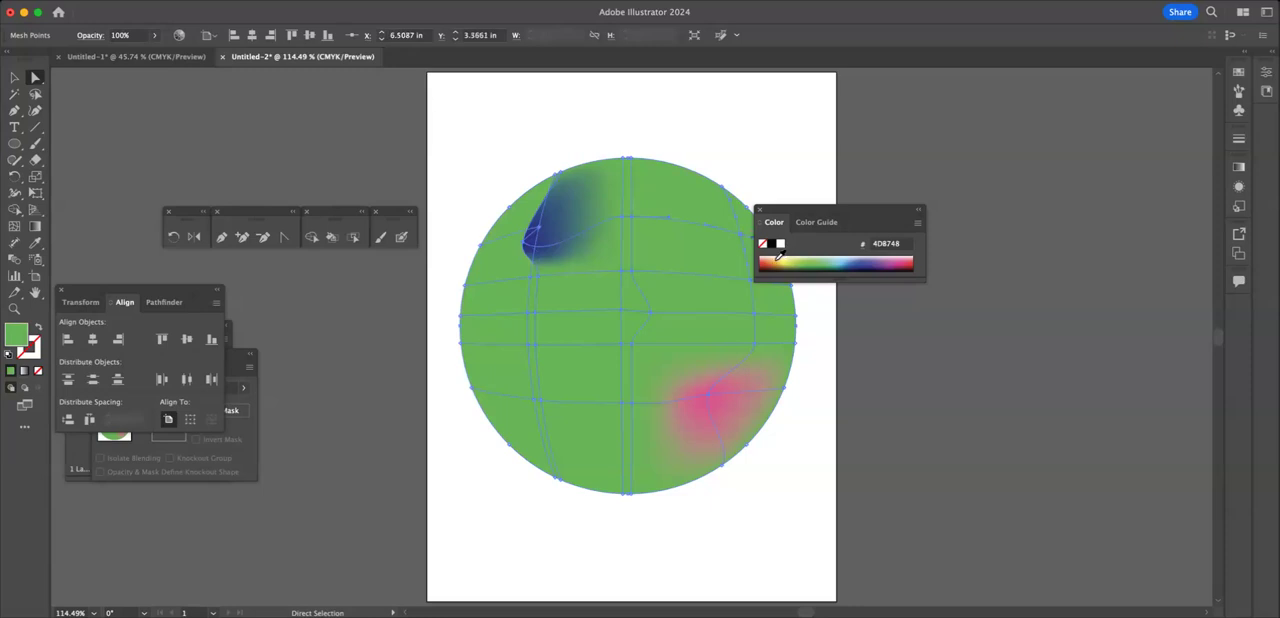
left_click(779, 257)
left_click_drag(739, 236, 640, 246)
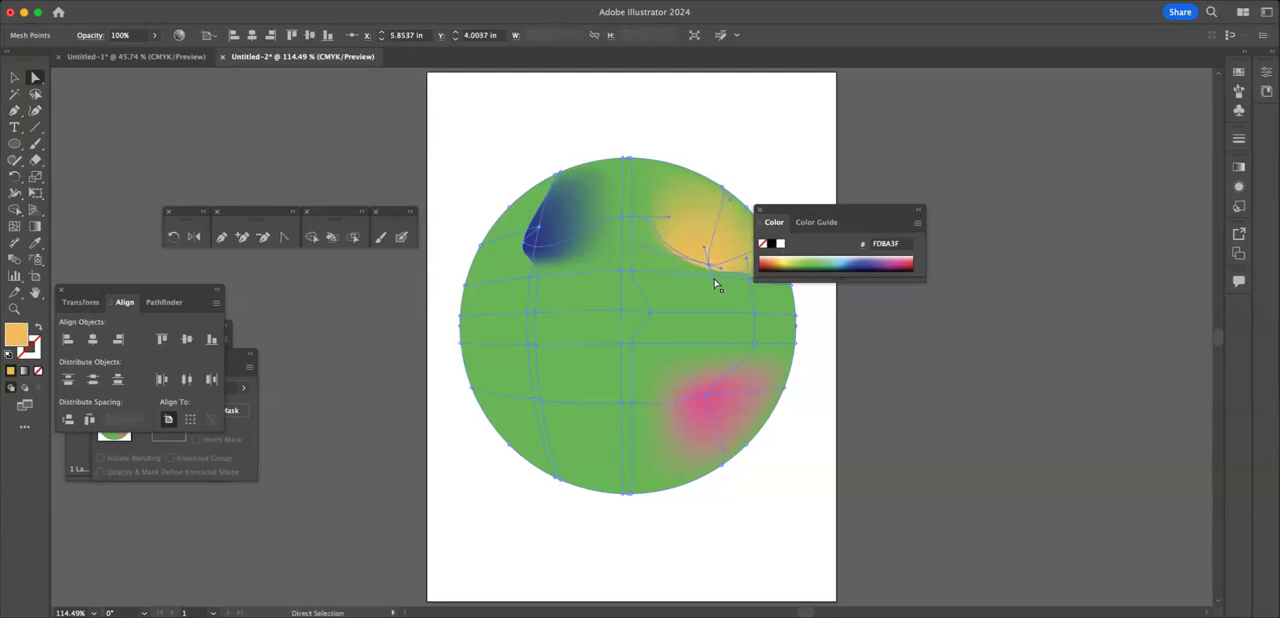
mouse_move(711, 279)
left_mouse_down()
mouse_move(693, 331)
mouse_move(709, 266)
left_mouse_up()
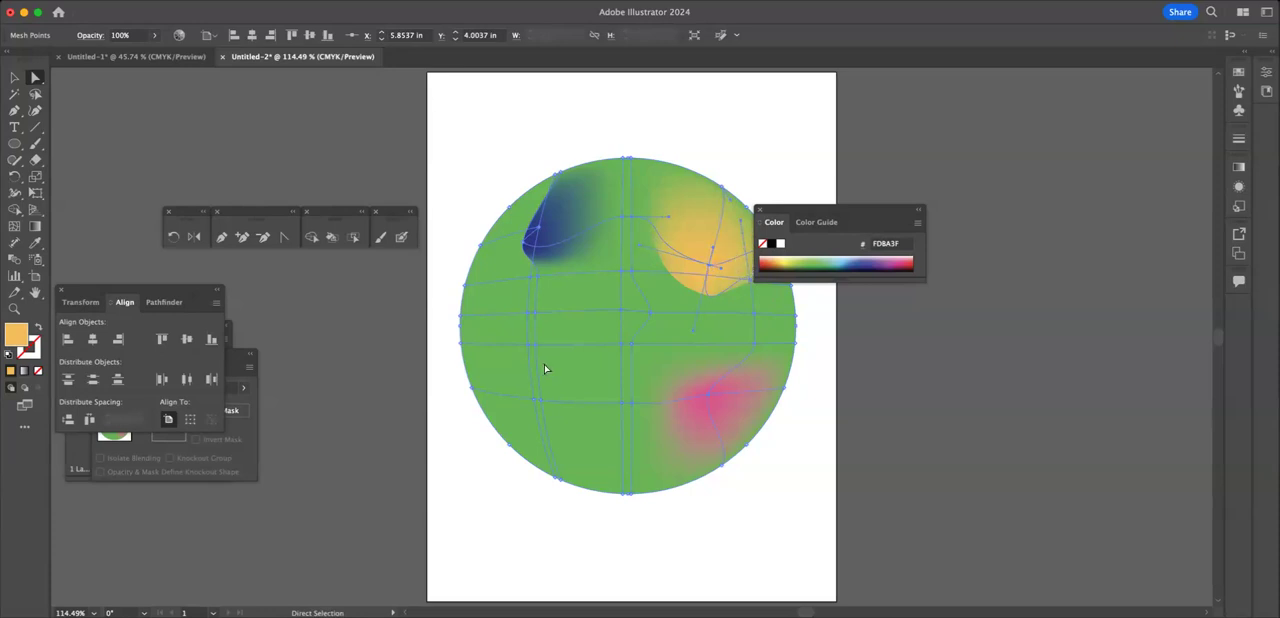
Step: Color the left mesh point just below the circle's middle brownish red and move it slightly inward and down
left_click(537, 346)
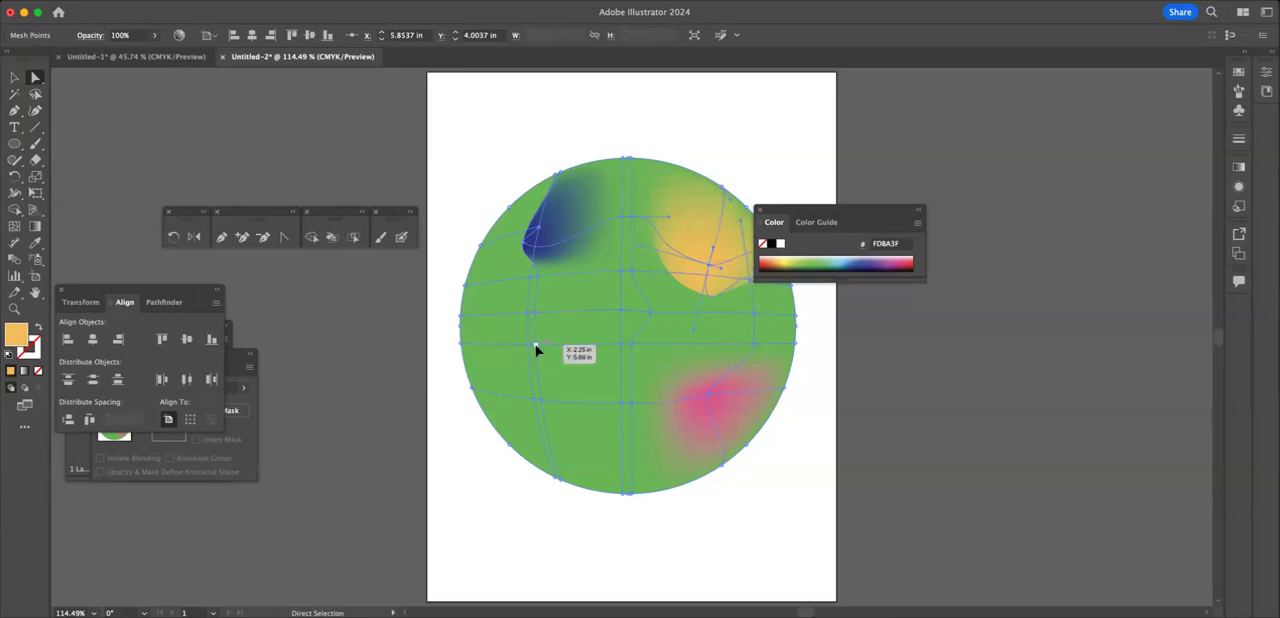
left_click(862, 257)
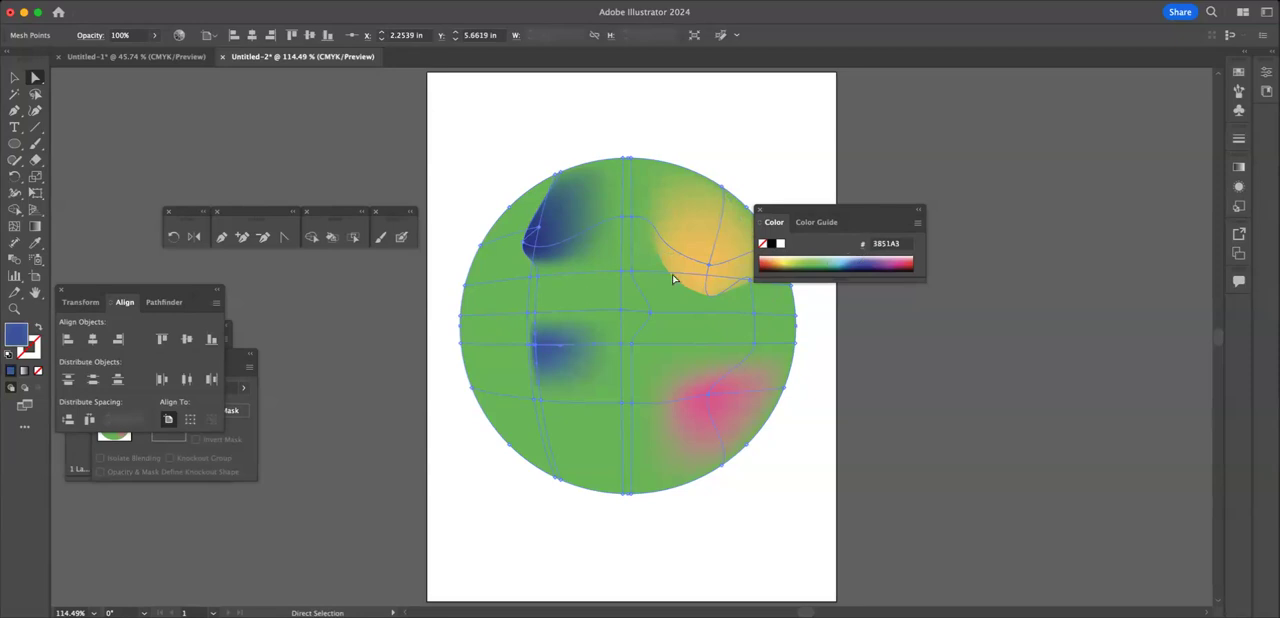
left_click(802, 257)
left_click(795, 257)
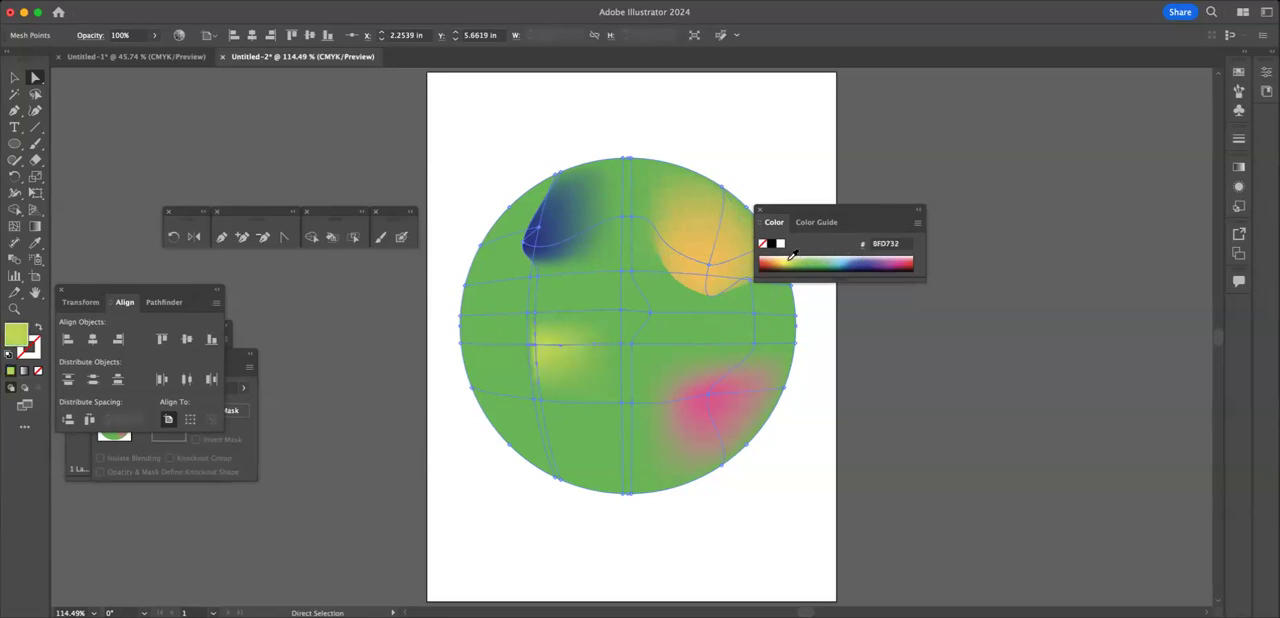
left_click(770, 261)
left_click_drag(543, 348, 576, 357)
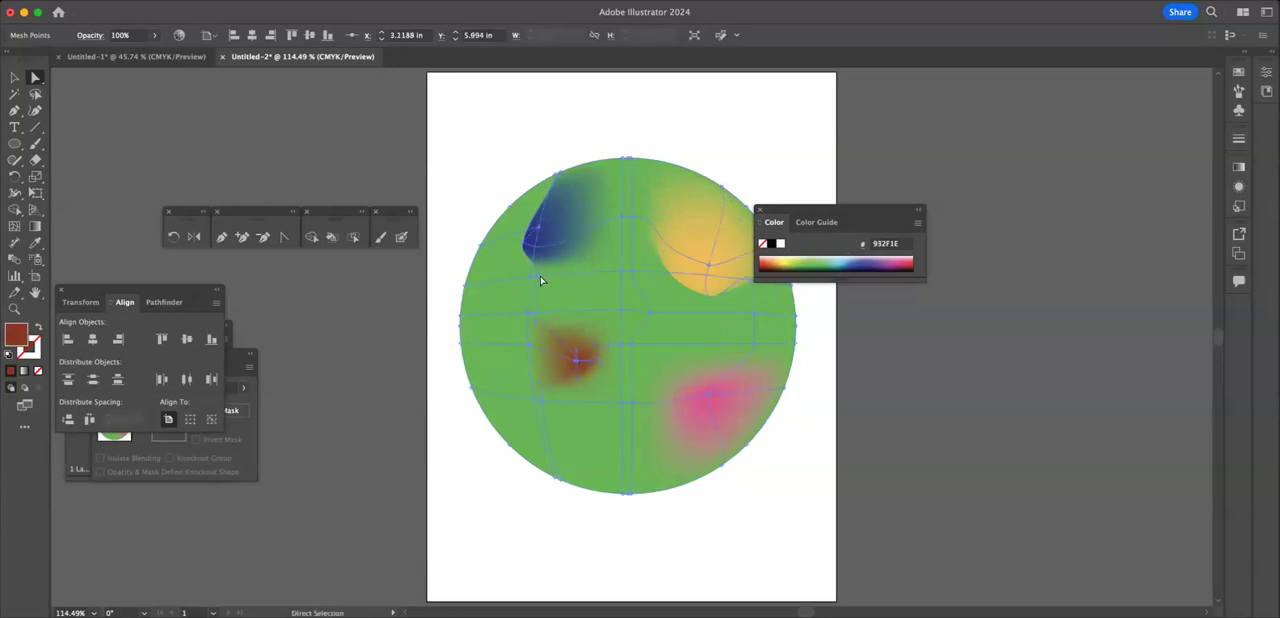
Step: Color the mesh point just right of the circle's centre purple
left_click(889, 259)
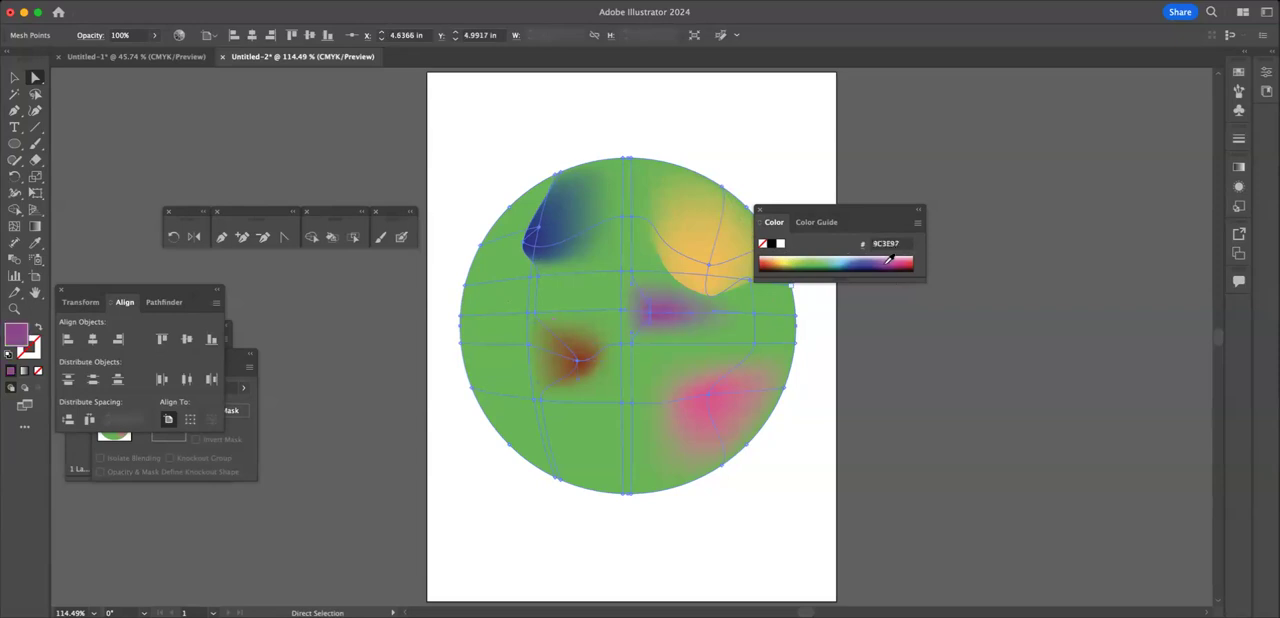
Step: Adjust the curve handles of the purple mesh point to reshape its color patch near the circle's centre
left_click_drag(651, 334, 680, 364)
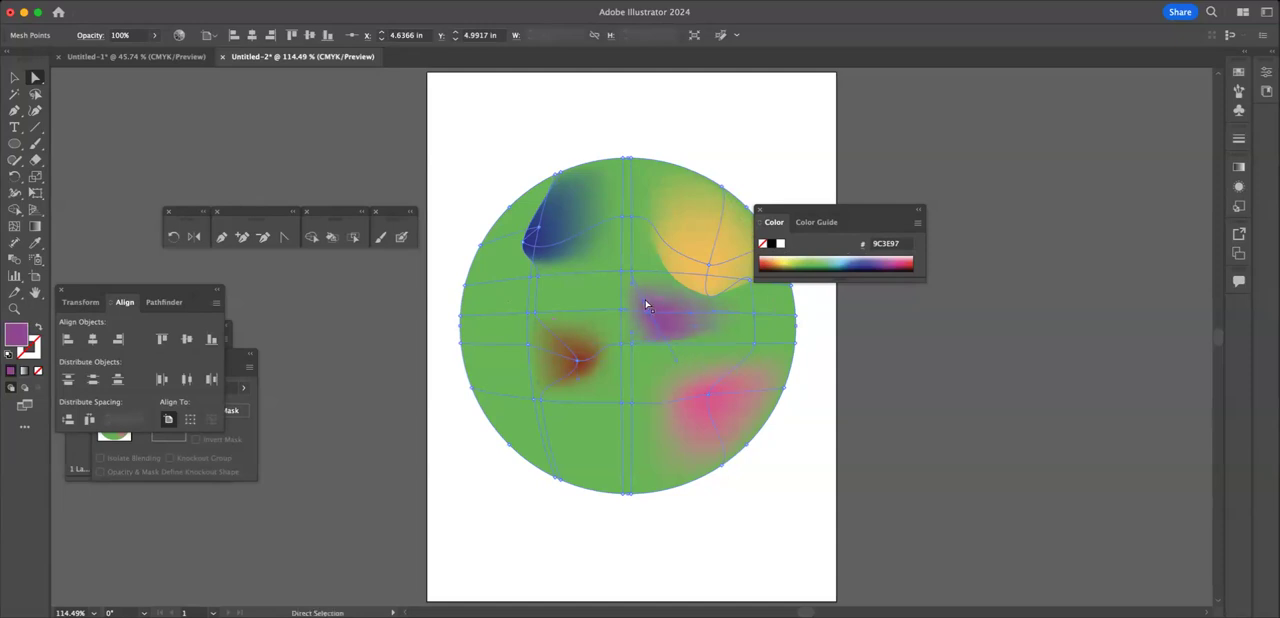
left_click_drag(649, 307, 663, 296)
Step: Switch to the Untitled-1 document and move the blue gradient mesh rectangle off the artboard, over the two circles
left_click(150, 56)
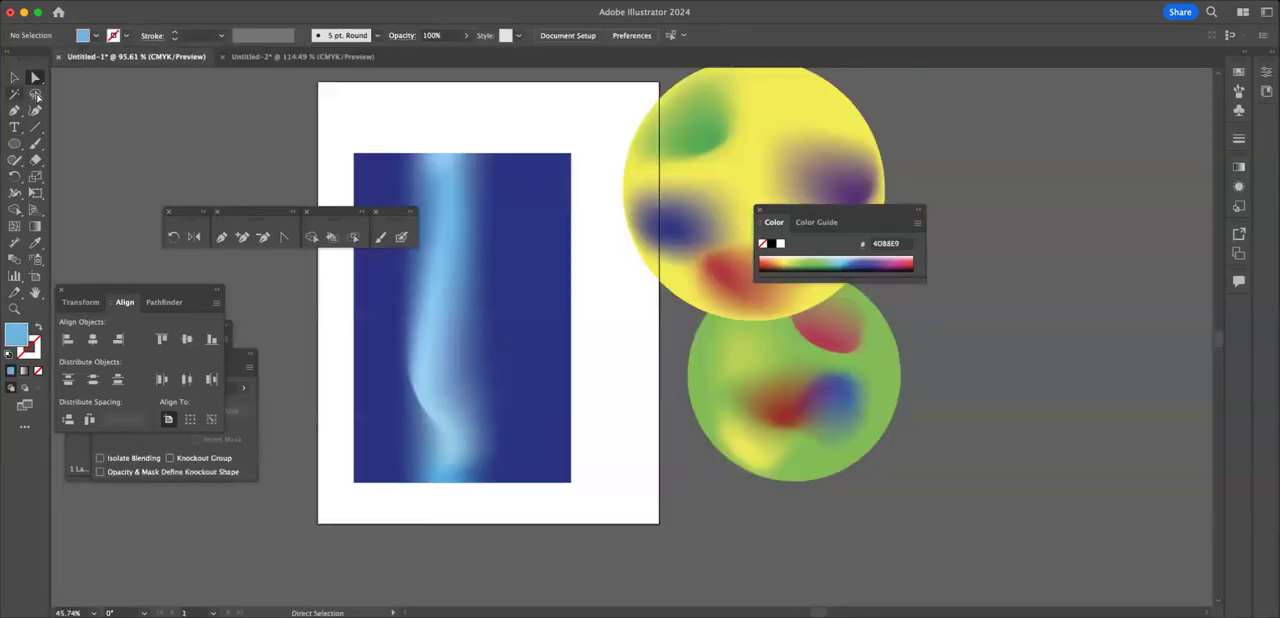
left_click(438, 202)
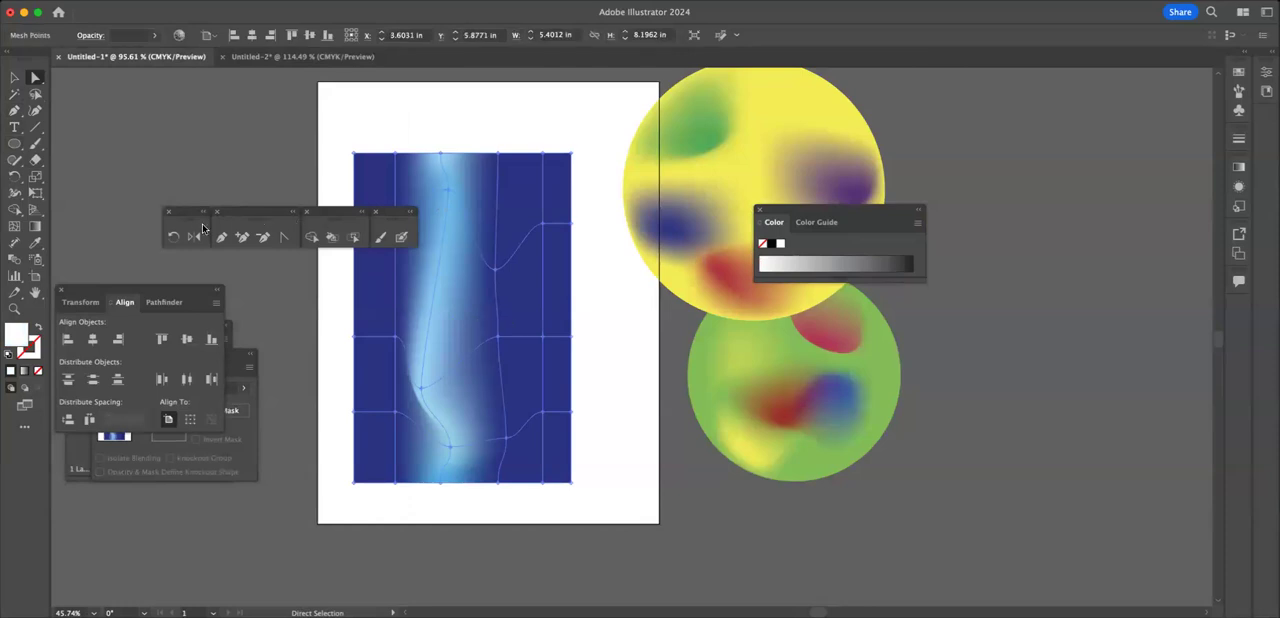
key("v")
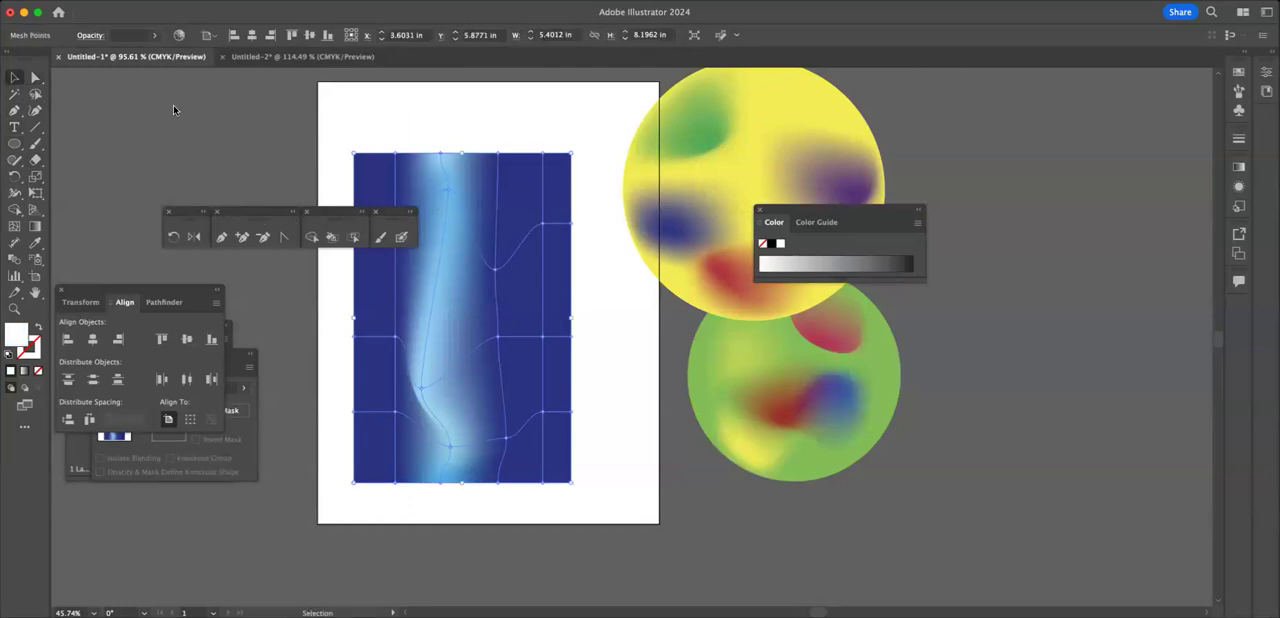
left_click(495, 128)
left_click(466, 233)
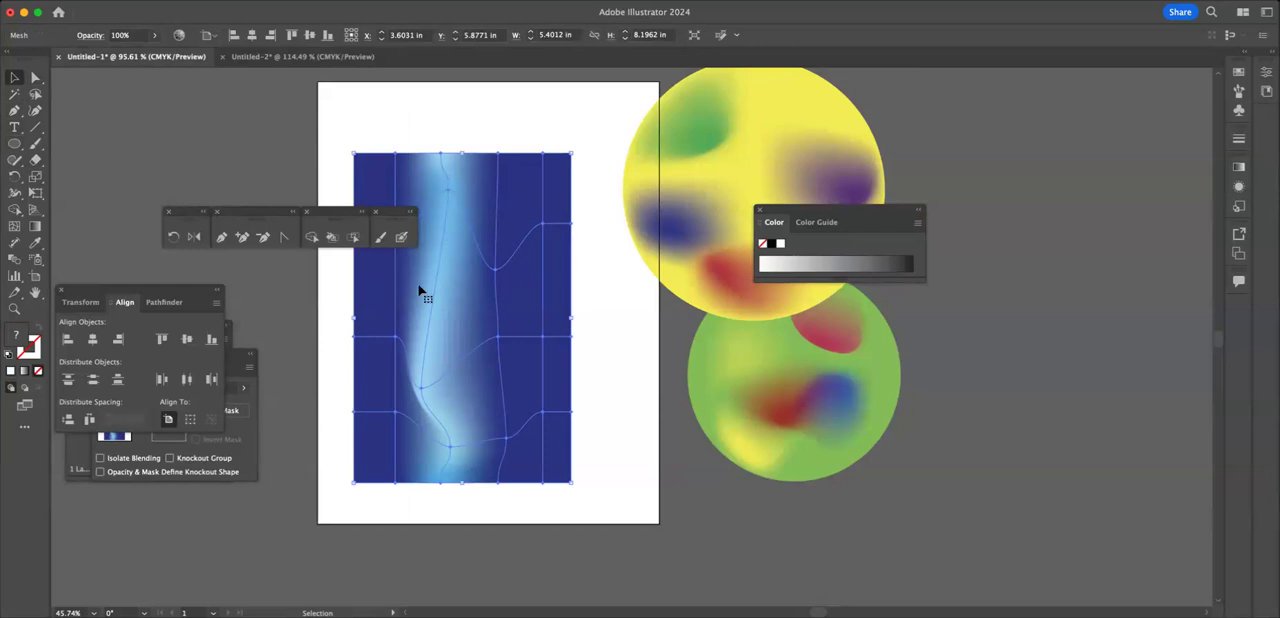
left_click_drag(362, 174, 940, 220)
key("super+z")
left_click_drag(378, 156, 821, 279)
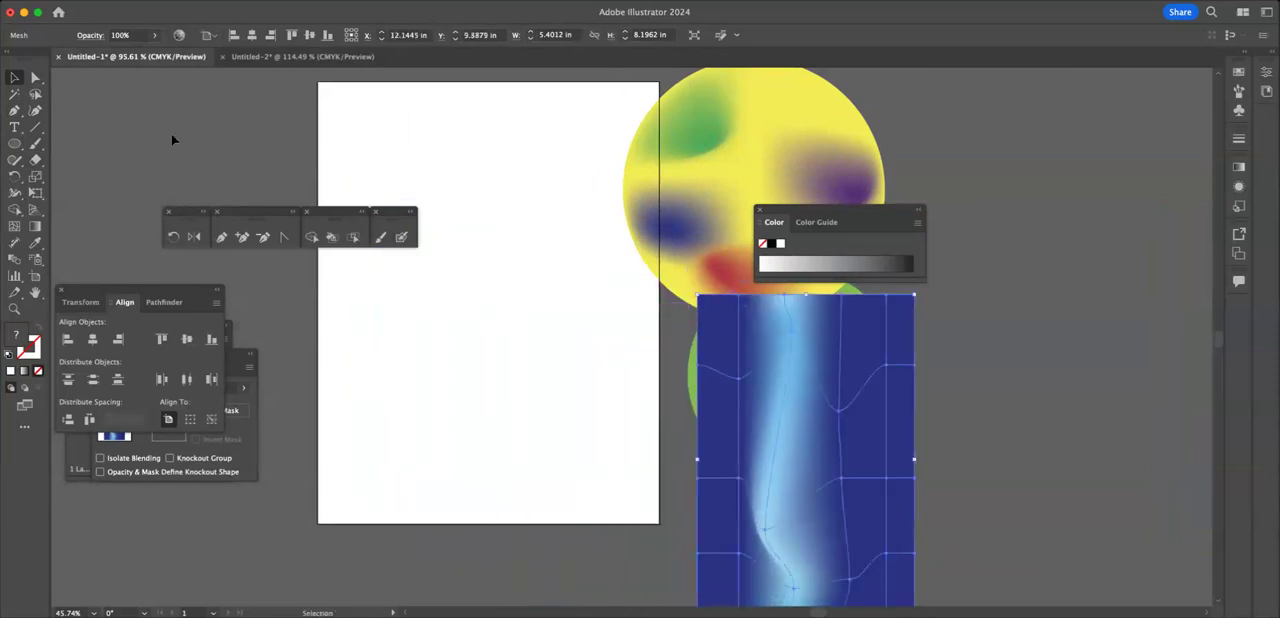
Step: Draw a white rectangle about 6.07 by 9.29 in on the emptied artboard
left_click(14, 143)
left_click(48, 148)
left_click_drag(358, 124, 501, 327)
left_click_drag(558, 389, 602, 497)
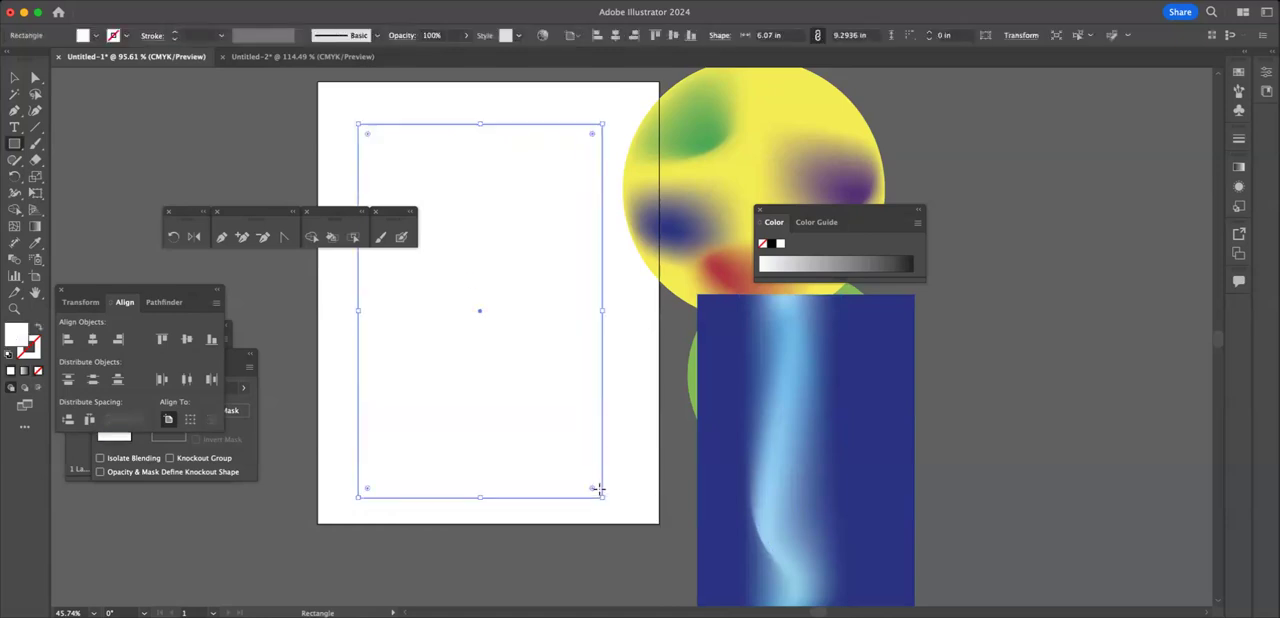
Step: Add three mesh points to the white rectangle: left above the middle, upper centre, and lower right
left_click(15, 228)
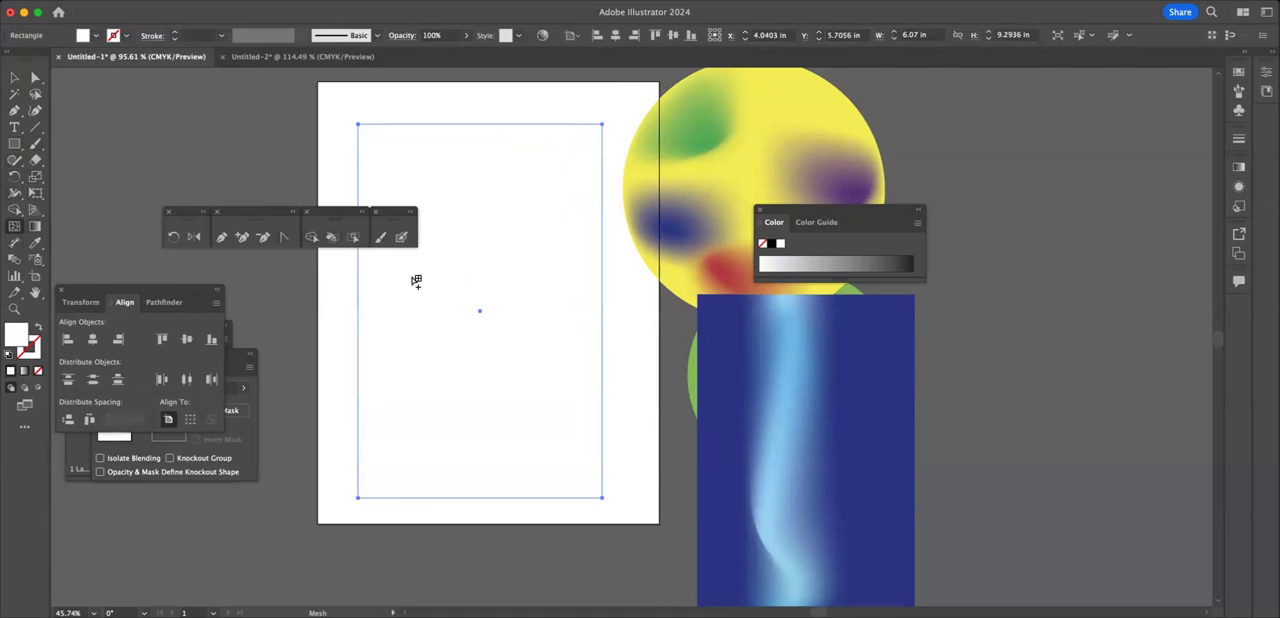
left_click(412, 277)
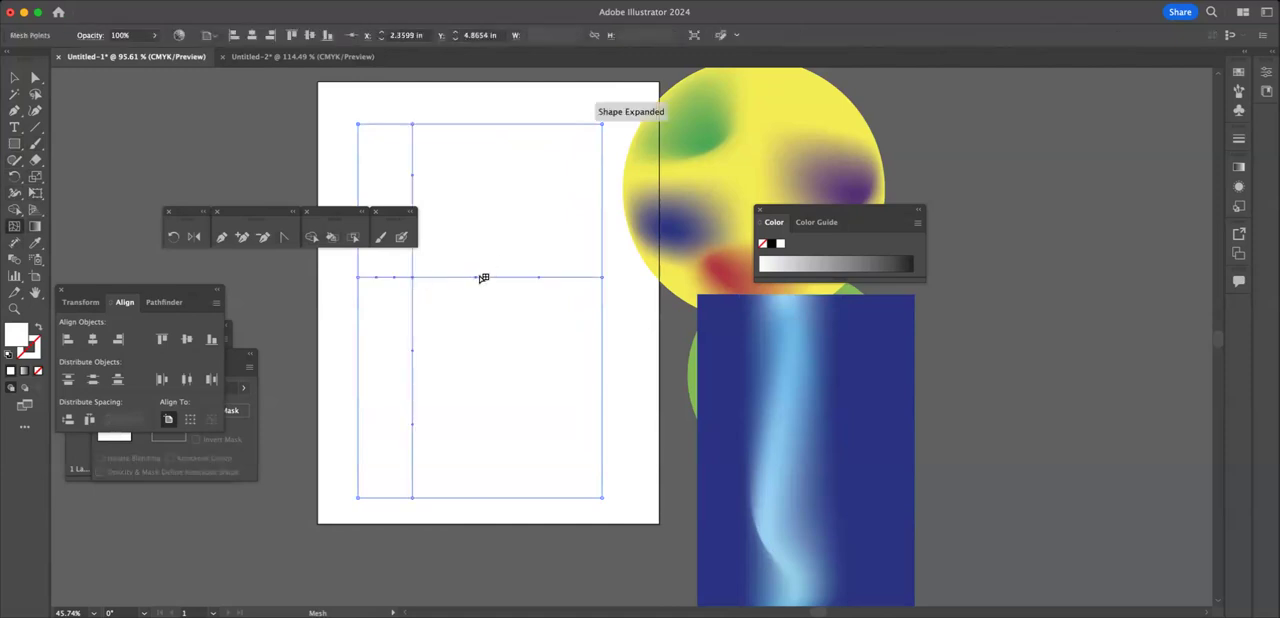
left_click(475, 246)
left_click(543, 396)
Step: Move three of the floating toolbars away from the artboard to the workspace's upper-left area
left_click_drag(249, 213, 143, 70)
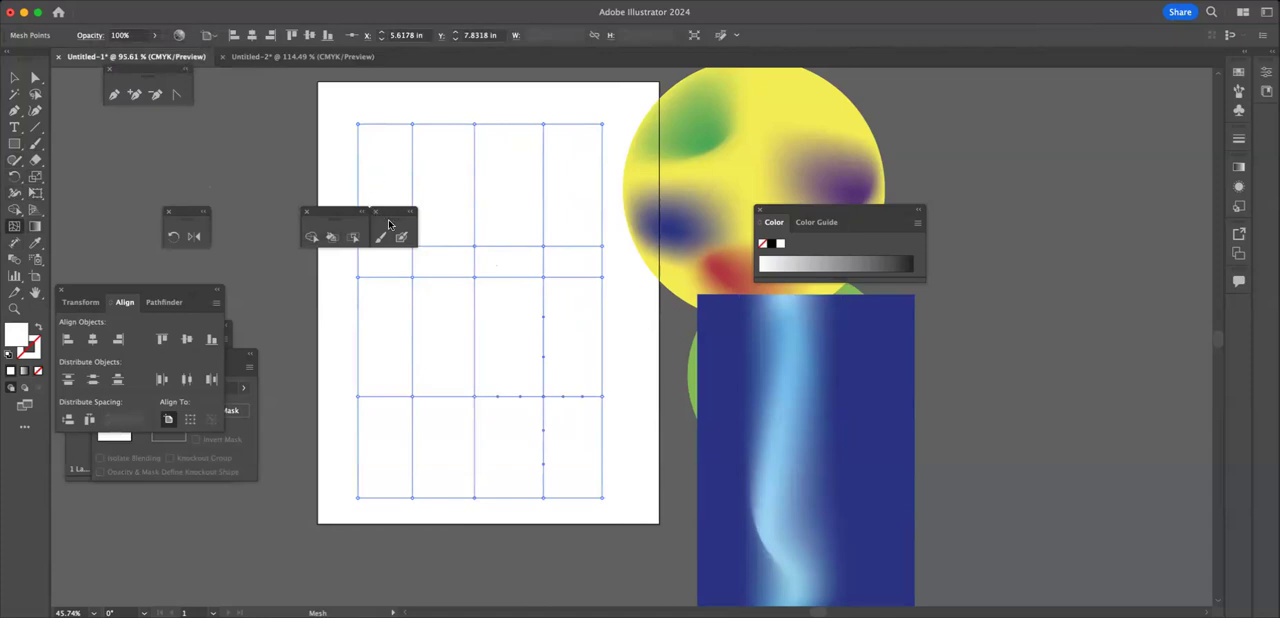
mouse_move(390, 218)
left_mouse_down()
mouse_move(388, 94)
mouse_move(154, 48)
left_mouse_up()
mouse_move(335, 212)
left_mouse_down()
mouse_move(228, 90)
mouse_move(168, 88)
left_mouse_up()
Step: Center the mesh rectangle vertically on the artboard and fill it with the red swatch ED1C24
left_click(14, 78)
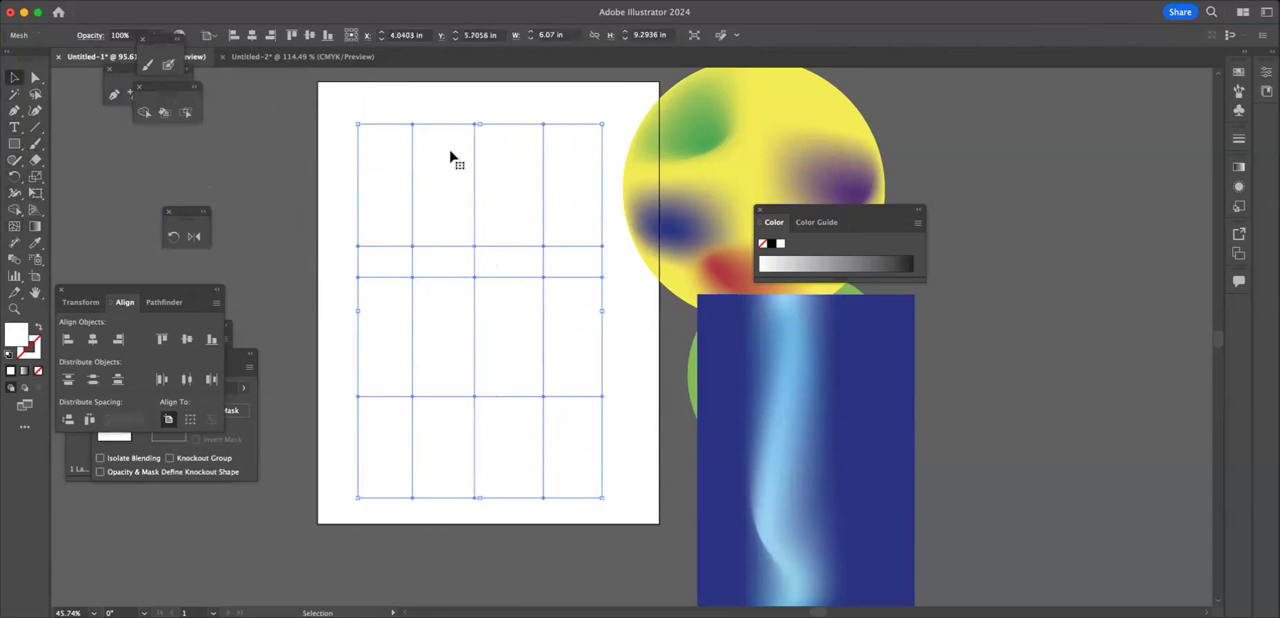
left_click(309, 35)
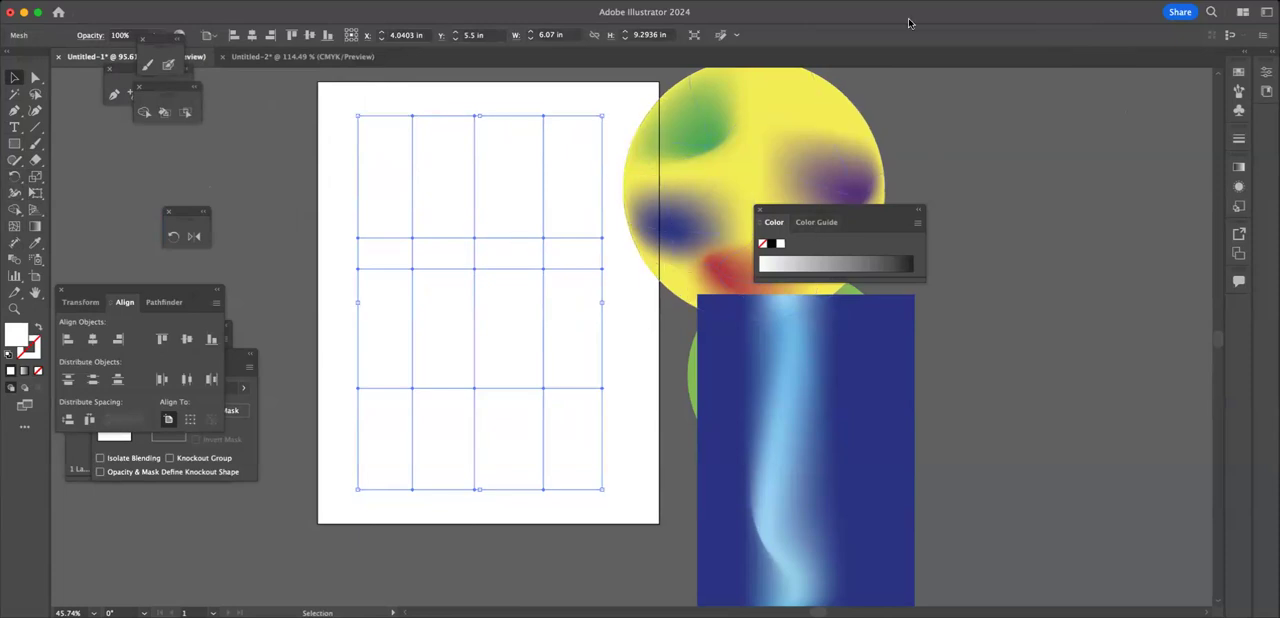
left_click(352, 0)
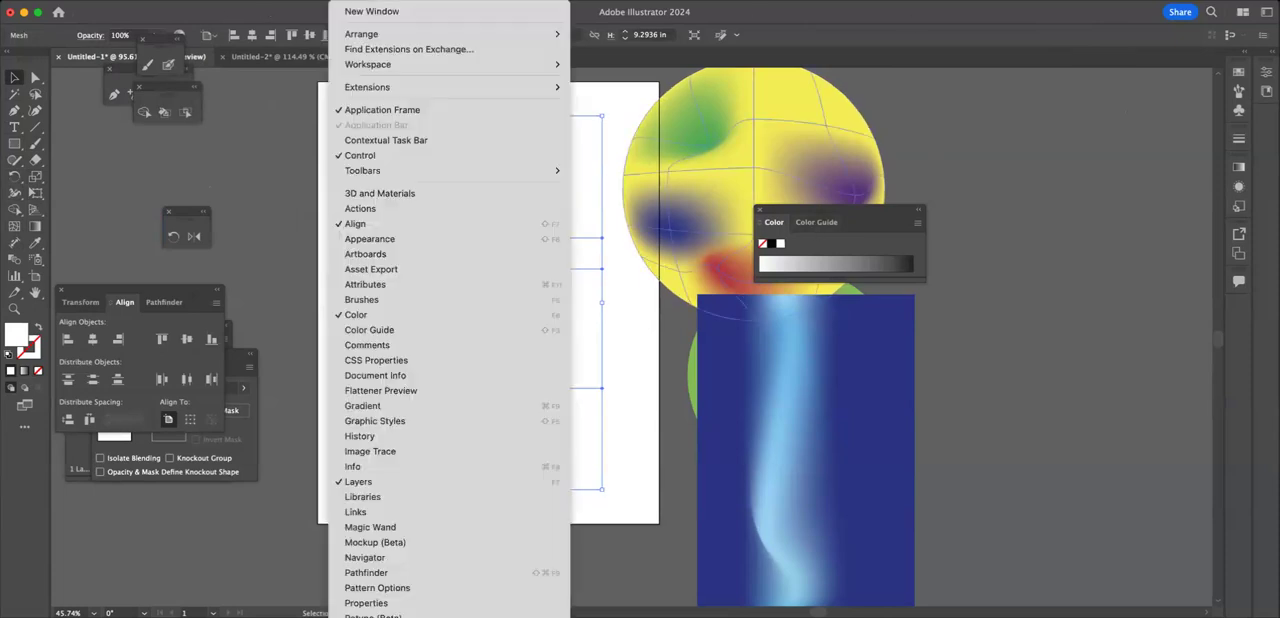
scroll(465, 527, "down", 5)
scroll(465, 527, "down", 1)
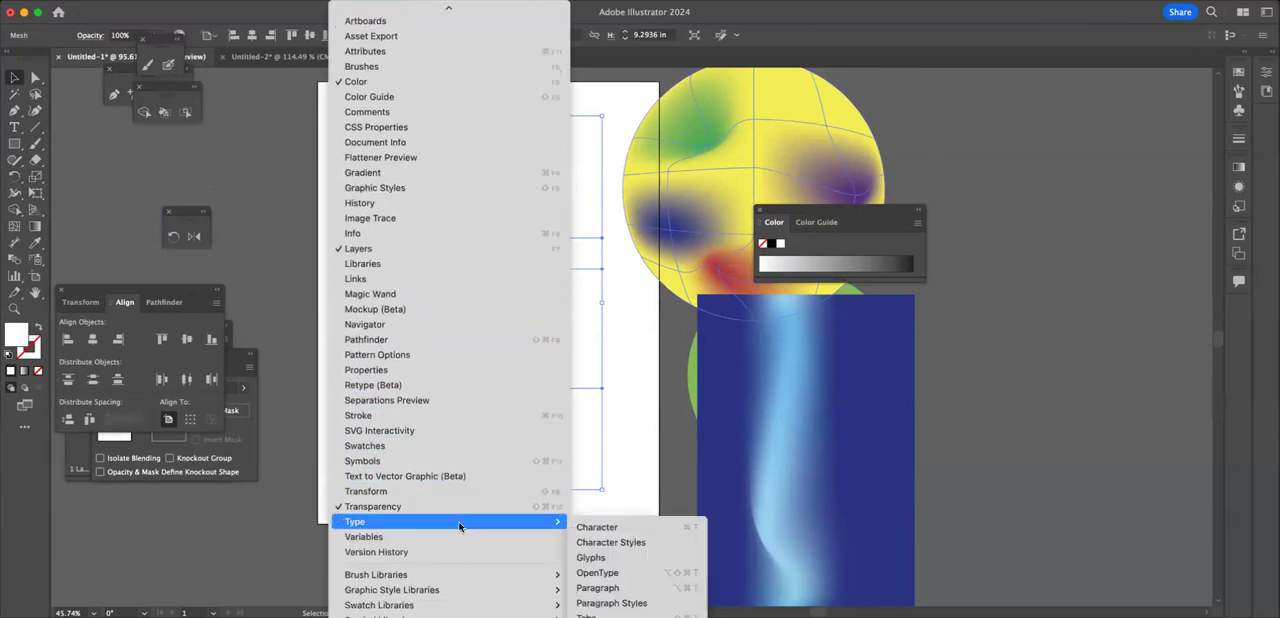
left_click(403, 449)
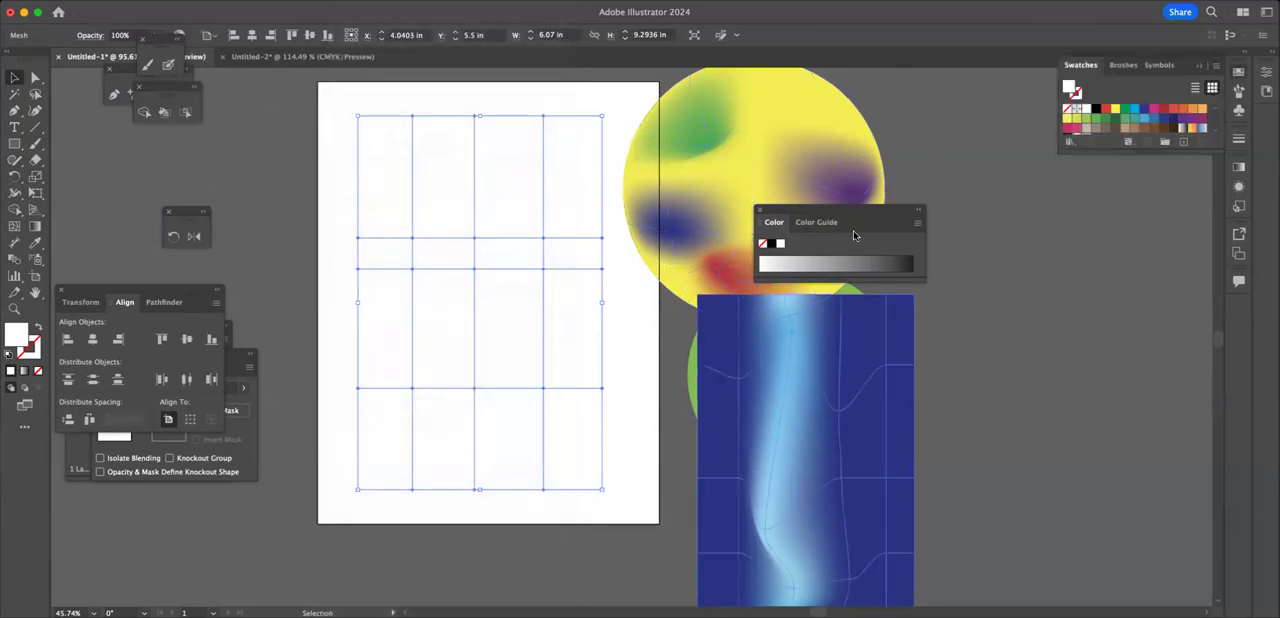
left_click(1106, 109)
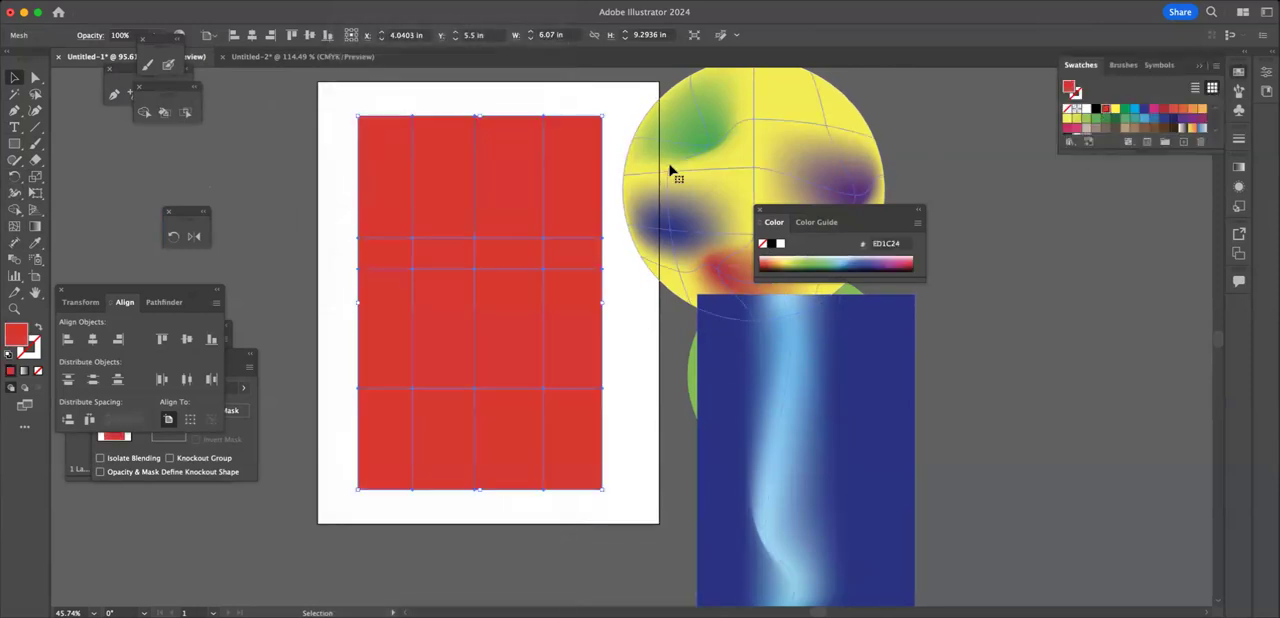
Step: Color the upper mesh point of the left mesh line pink and the one just below it pale pink E399C3
left_click(35, 78)
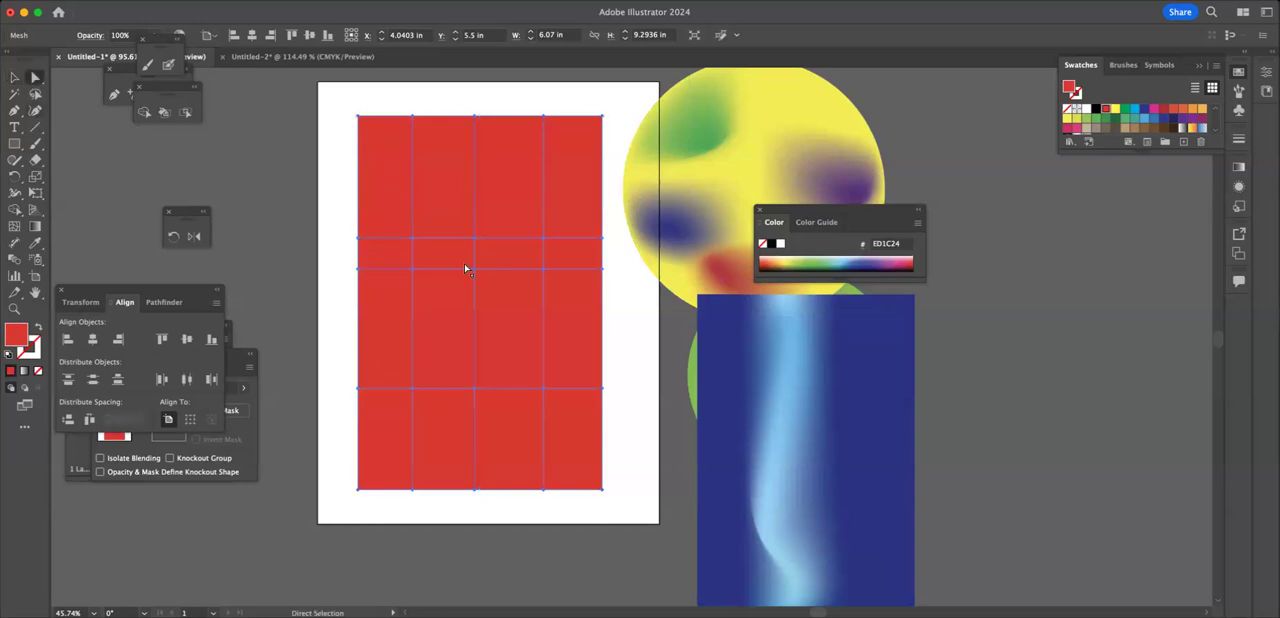
left_click(412, 238)
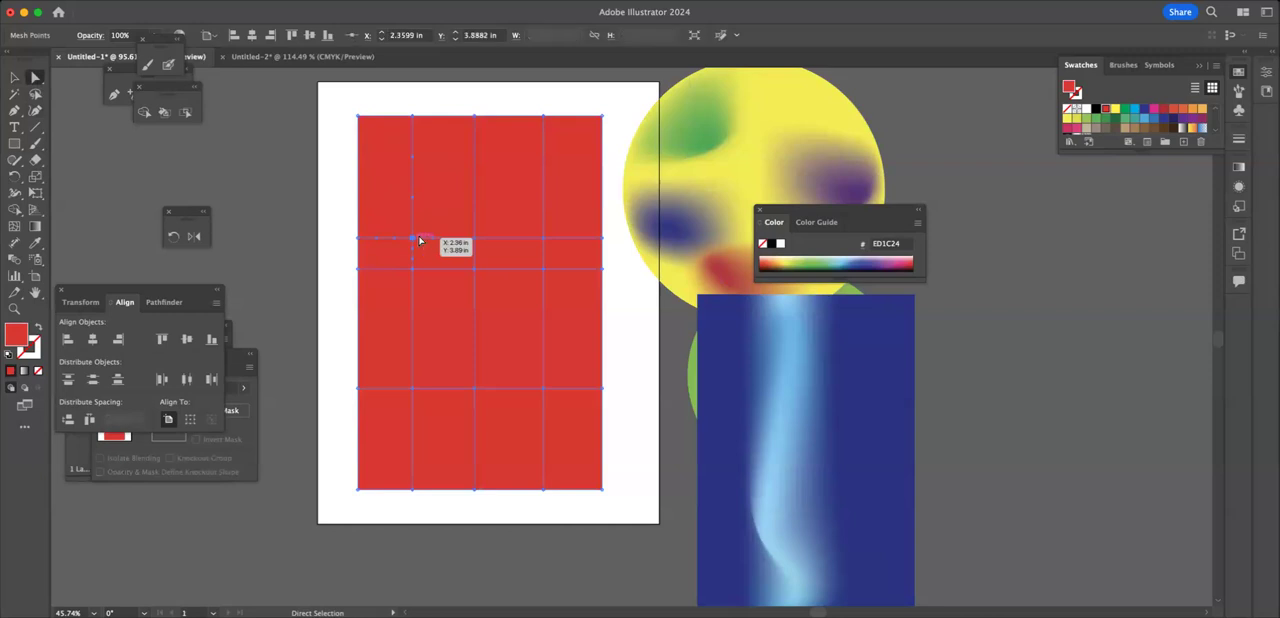
left_click(904, 256)
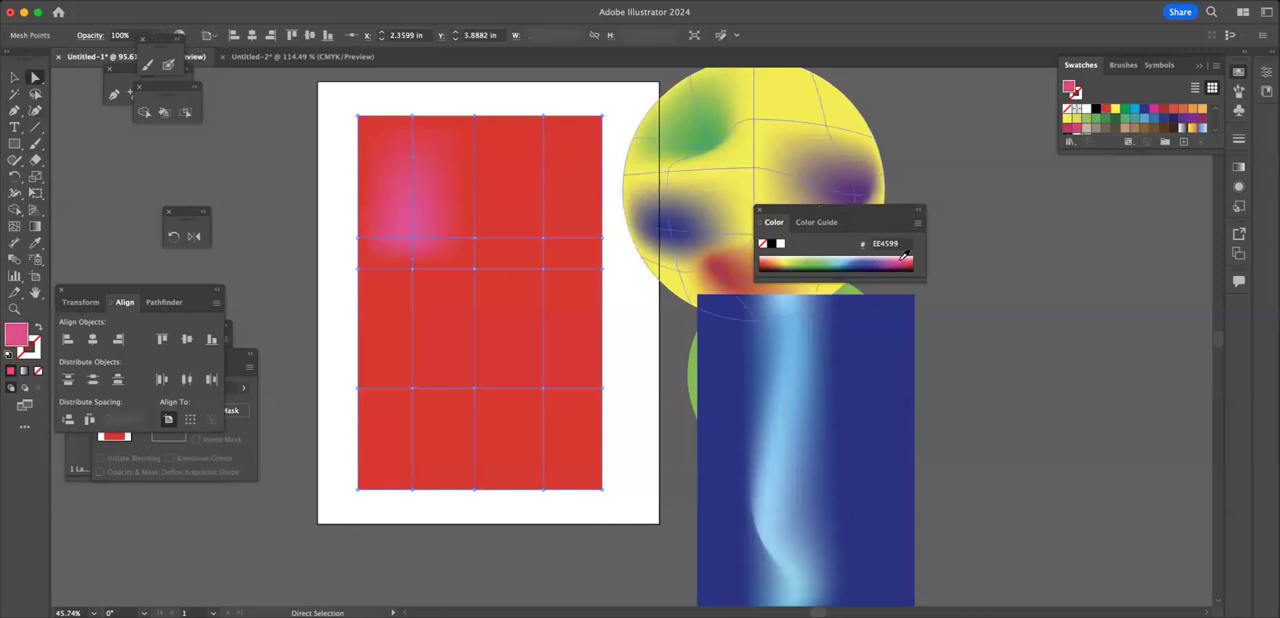
left_click(413, 270)
left_click(904, 255)
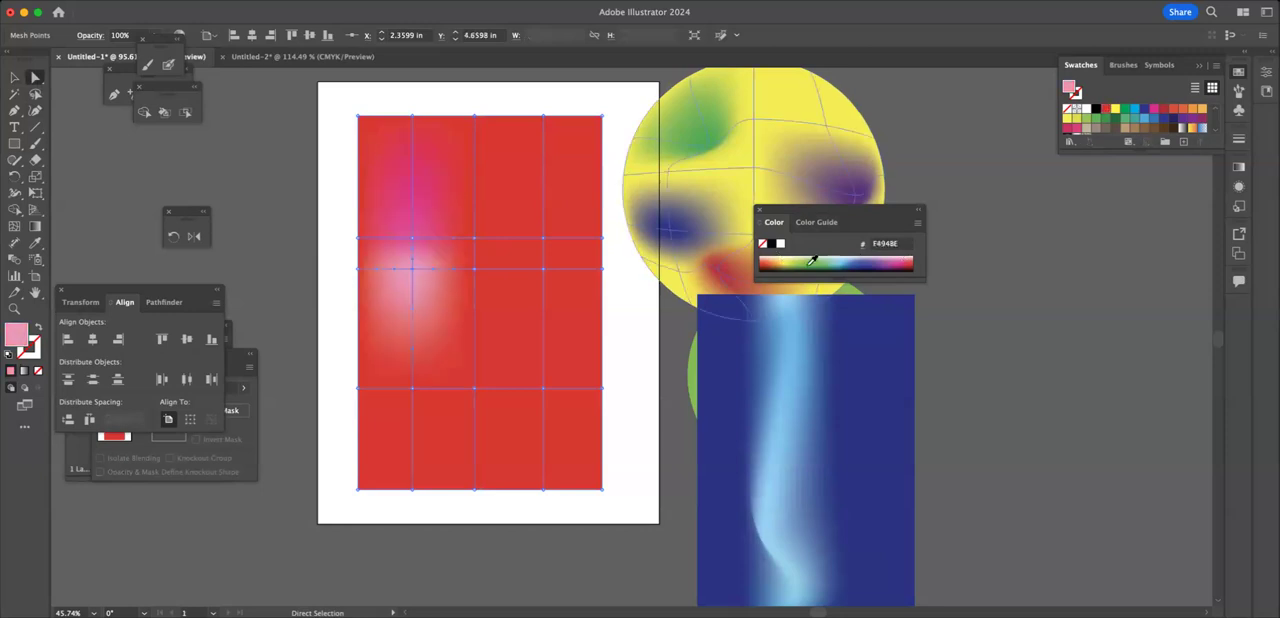
left_click(897, 258)
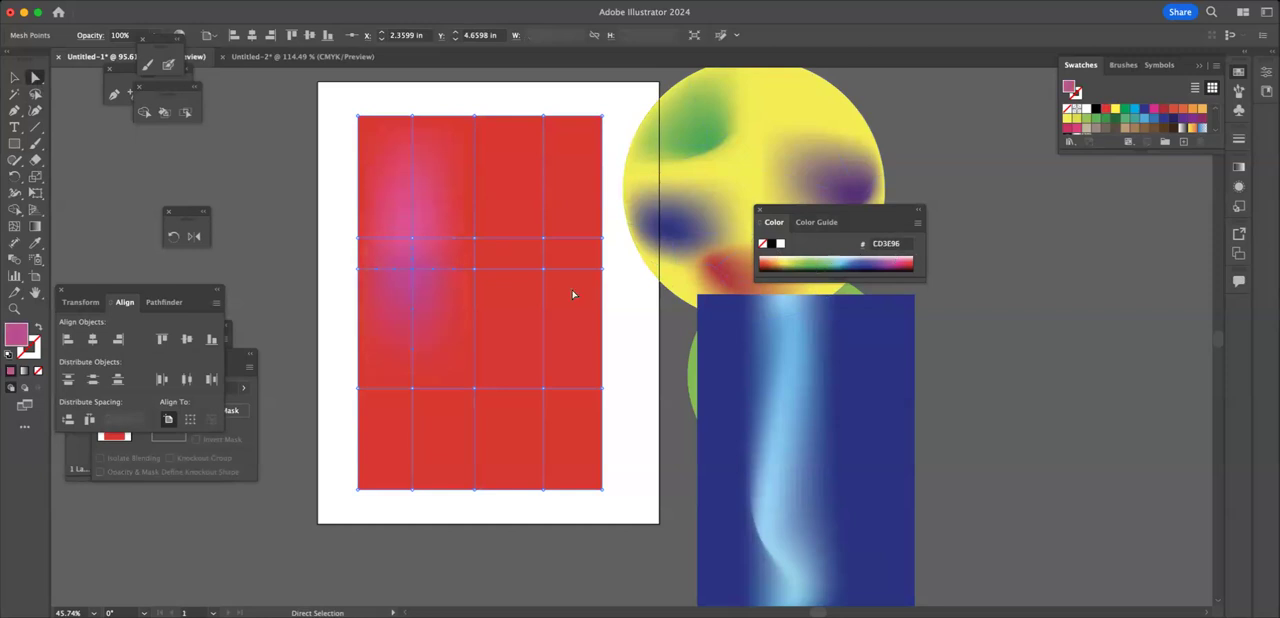
left_click(895, 253)
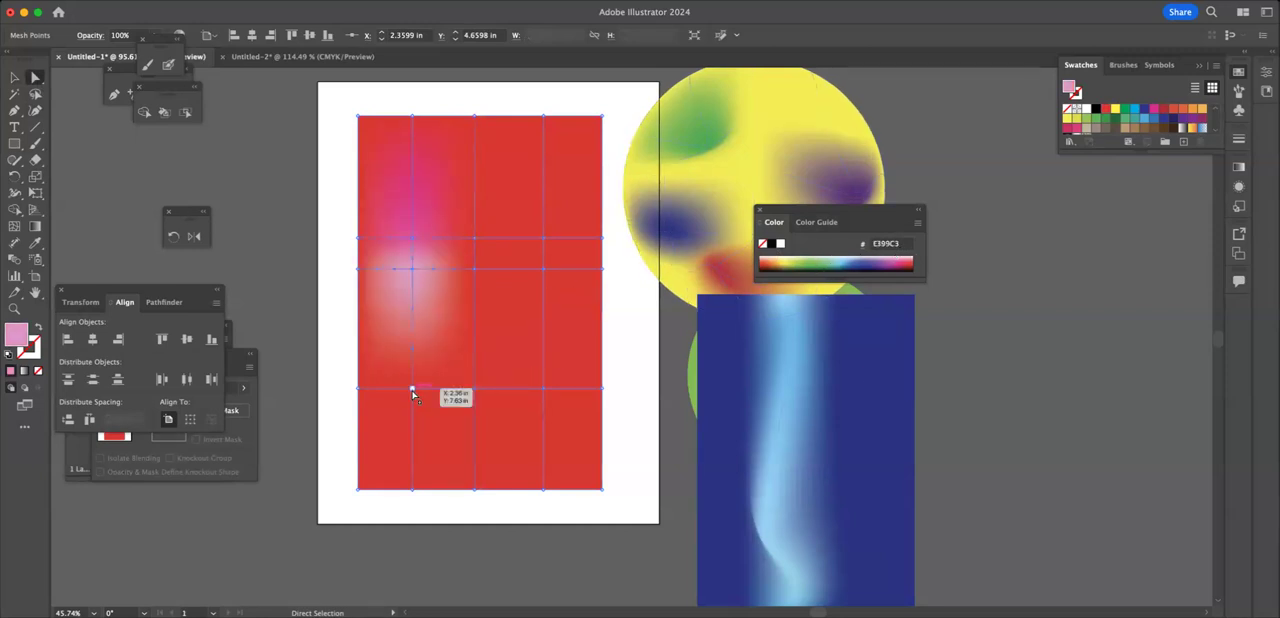
Step: Color the lowest inner mesh point of the left mesh line light pink F27FA8
left_click(413, 389)
left_click(906, 258)
left_click(906, 258)
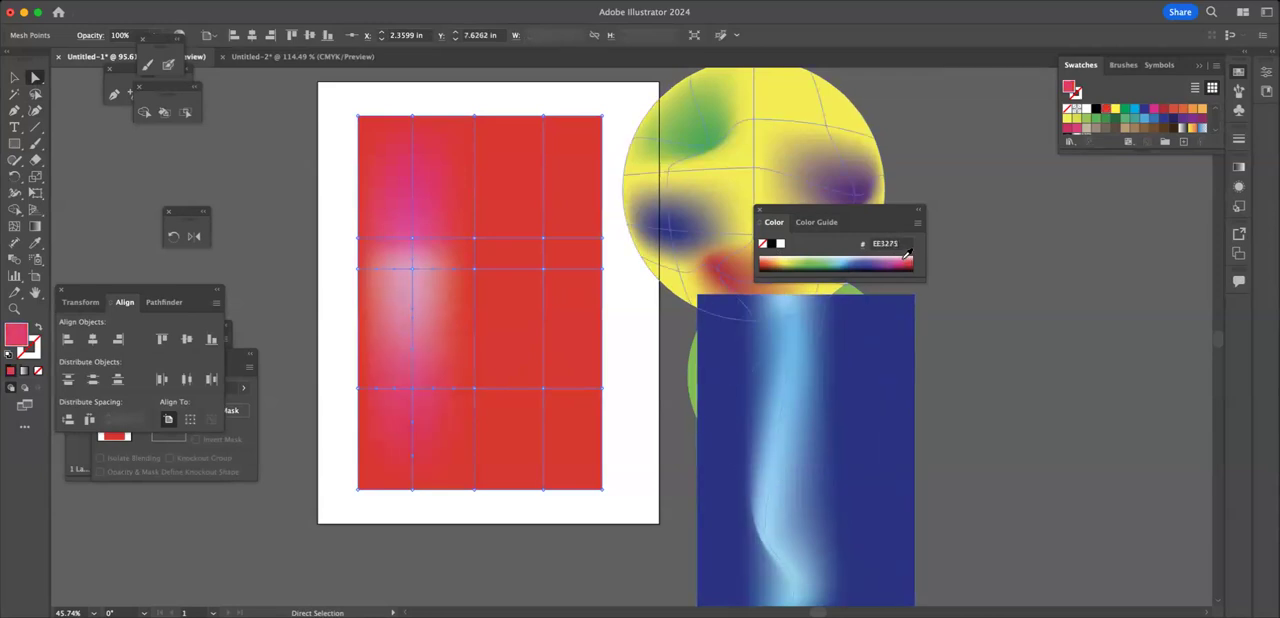
left_click(907, 254)
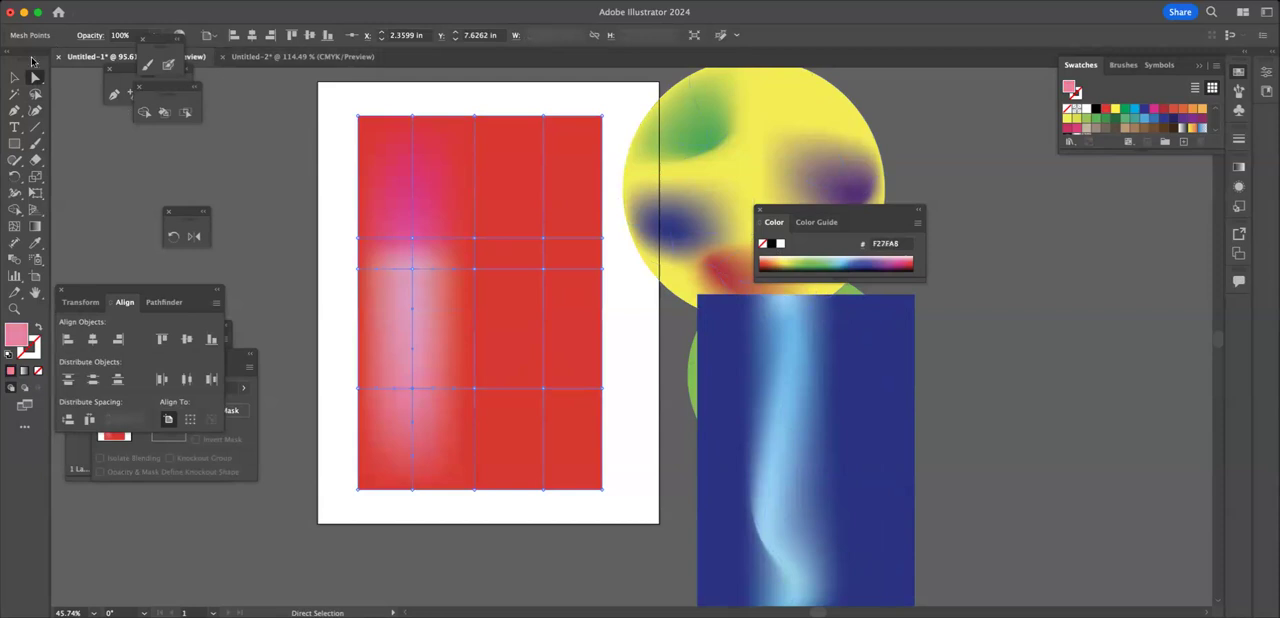
Step: Bend the left pink streak into a wave by moving its middle mesh point down and left and its lower one right
left_click_drag(412, 237, 402, 323)
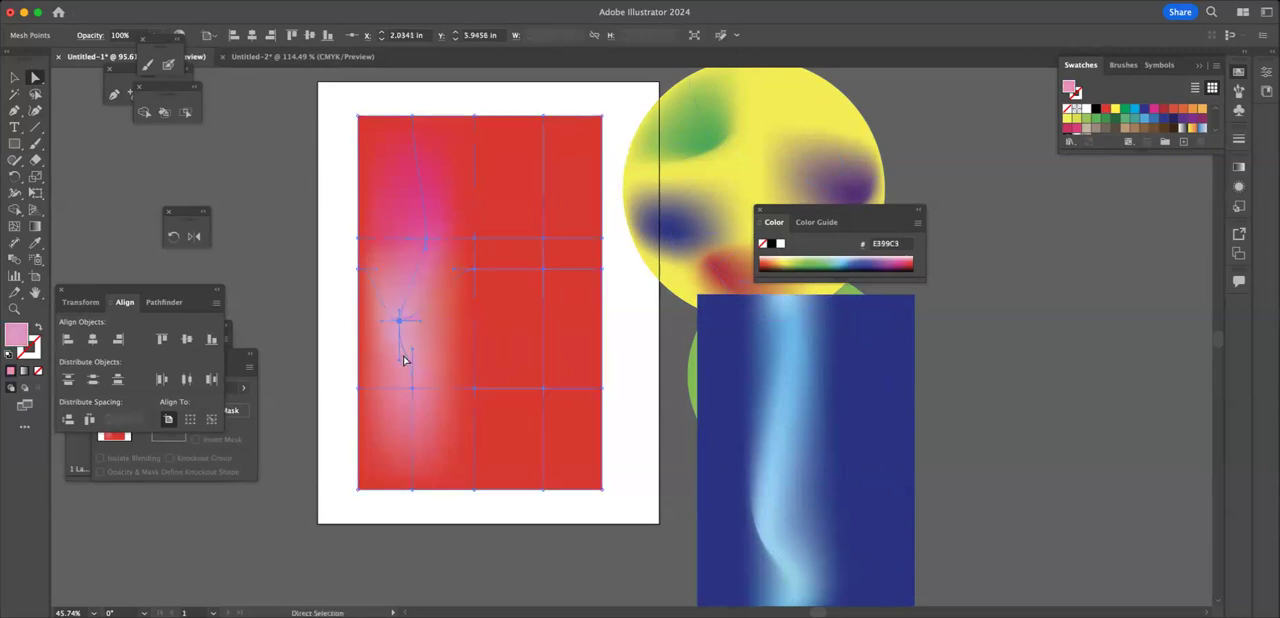
left_click_drag(413, 386, 437, 398)
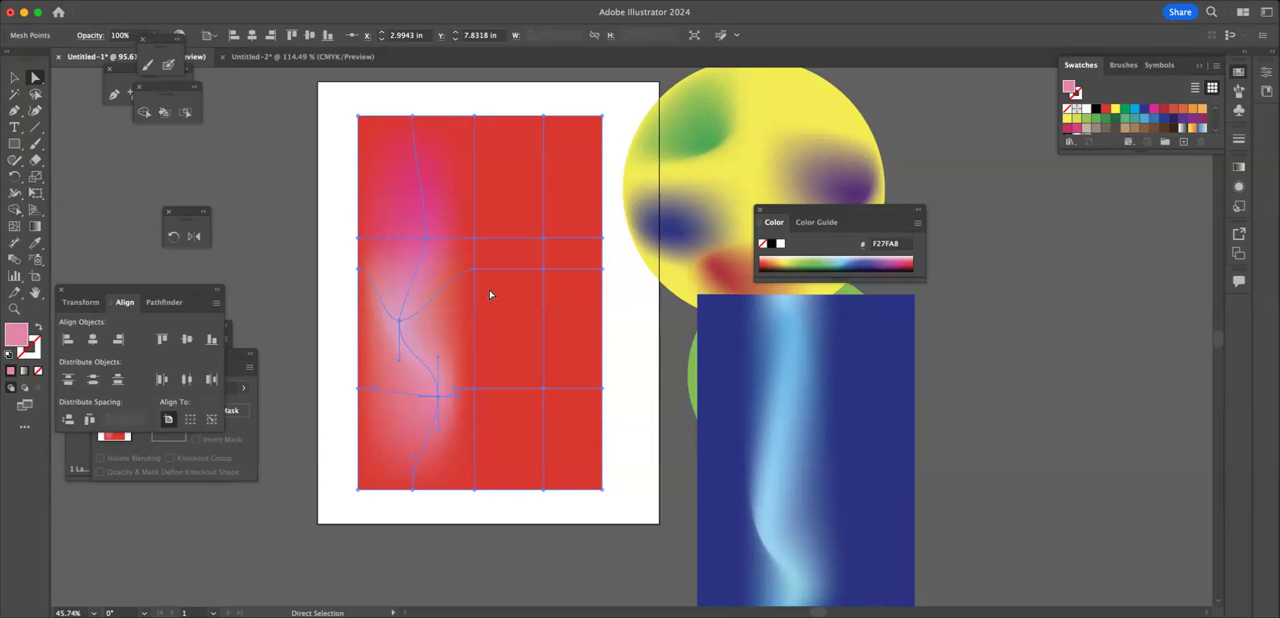
Step: Color the right mesh line's three inner points purplish pink, pale lilac and magenta from top to bottom
left_click(547, 241)
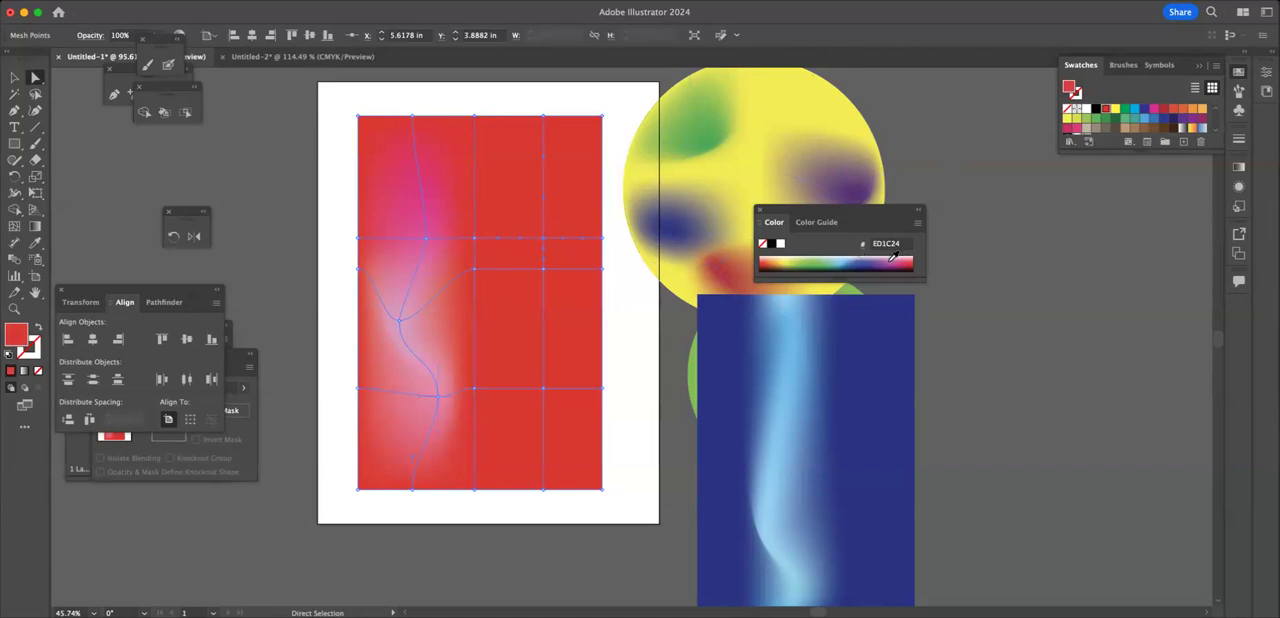
left_click(891, 260)
left_click(543, 272)
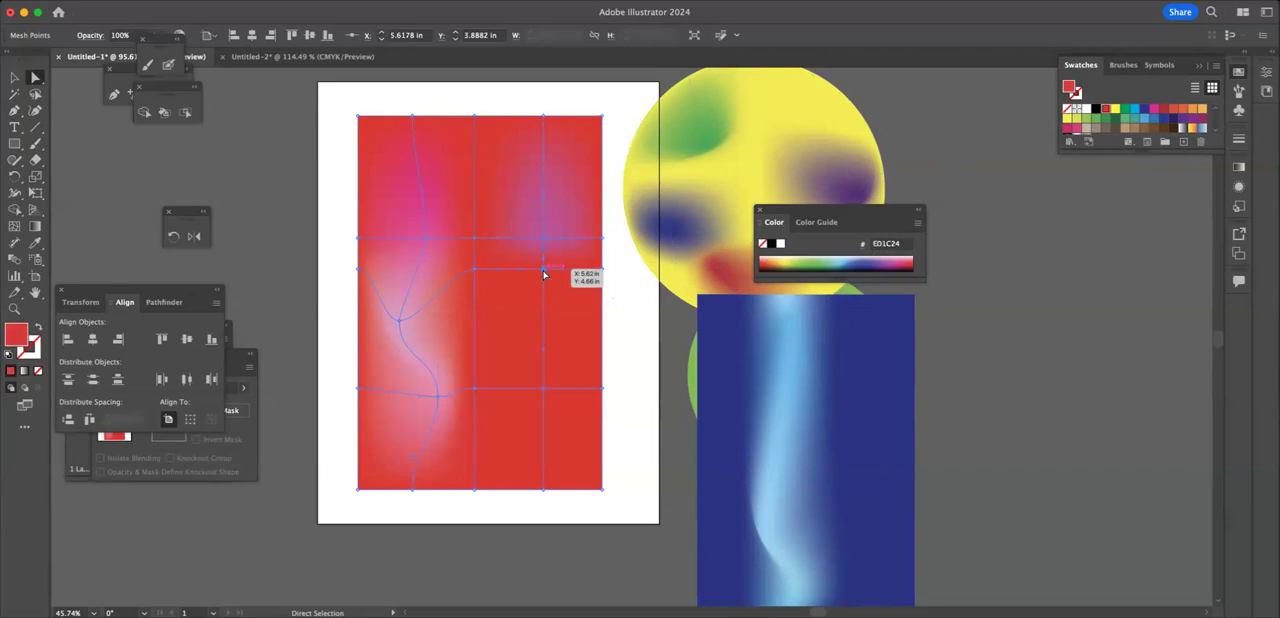
left_click(889, 256)
left_click(544, 388)
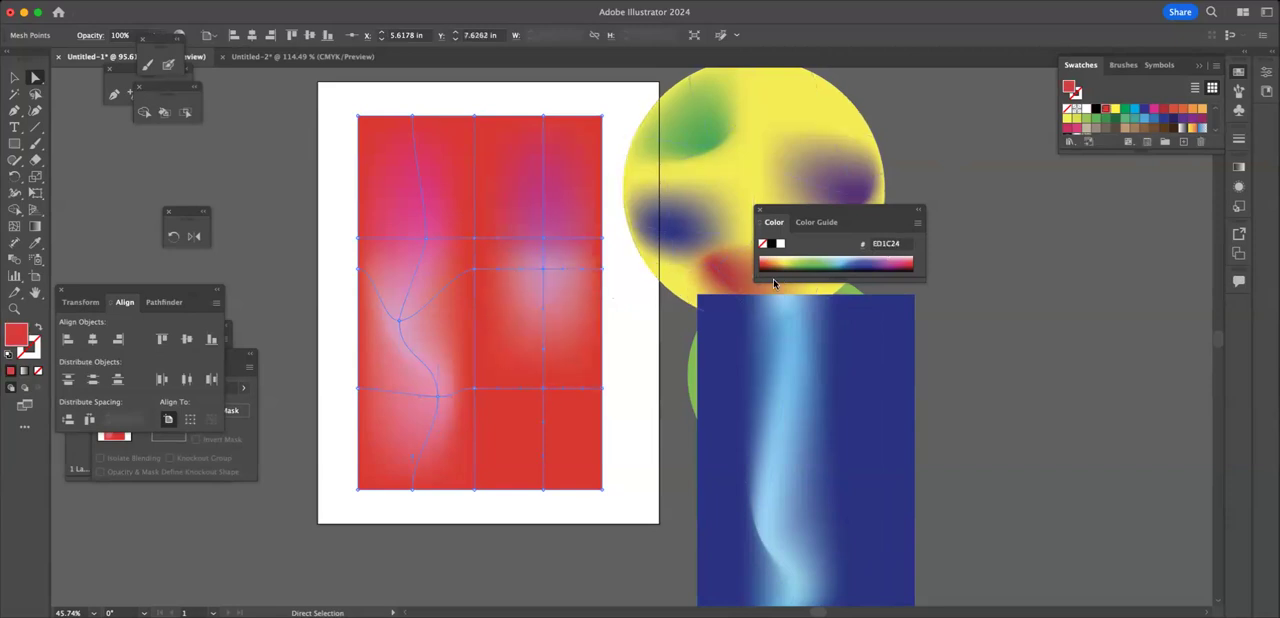
left_click(897, 261)
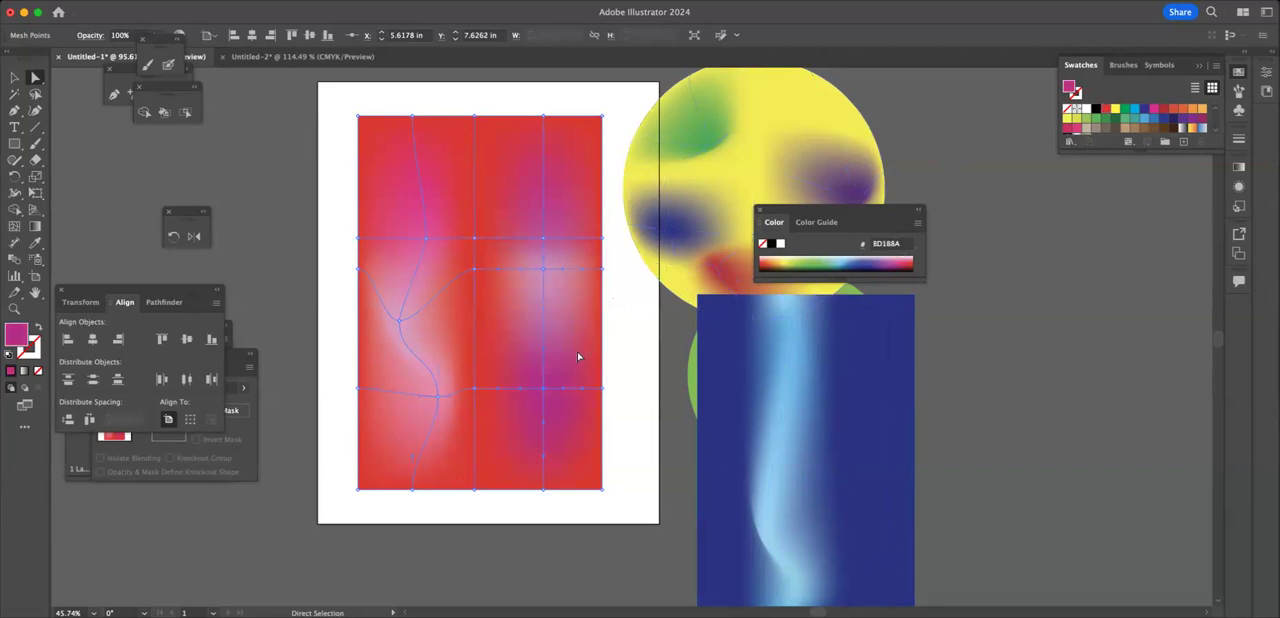
Step: Bend the right streak by moving its lower mesh point slightly down, its middle one left and down, and its upper one up
mouse_move(545, 396)
left_mouse_down()
mouse_move(563, 400)
mouse_move(551, 411)
left_mouse_up()
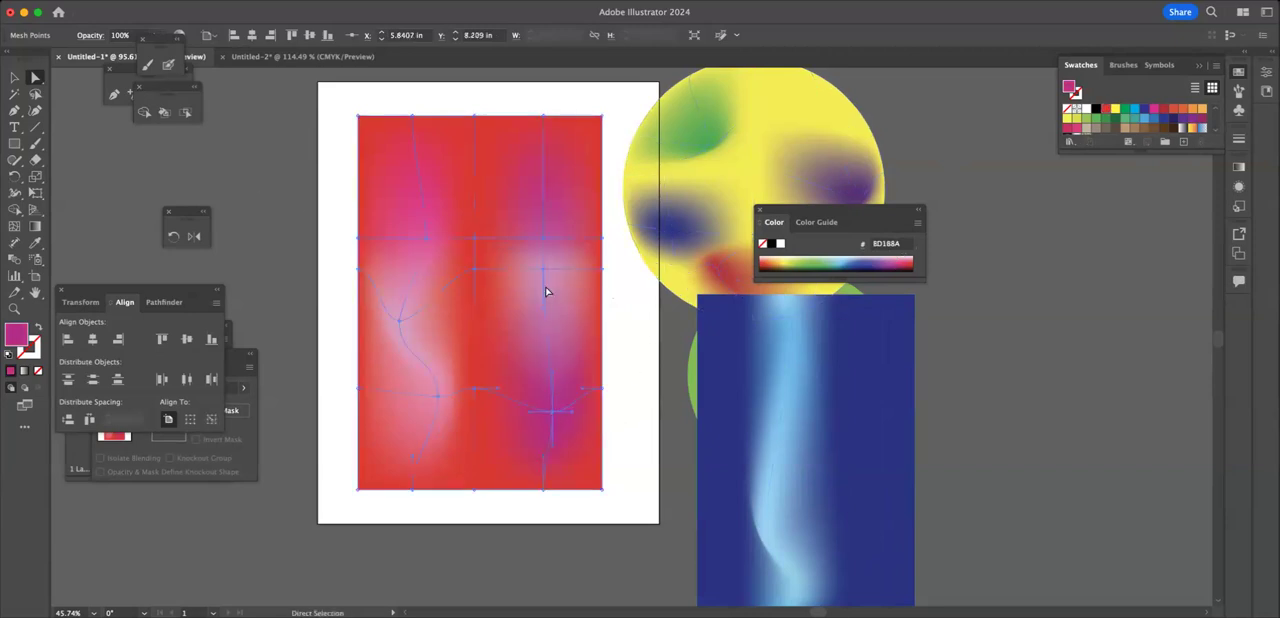
left_click_drag(540, 274, 507, 294)
left_click_drag(544, 243, 546, 204)
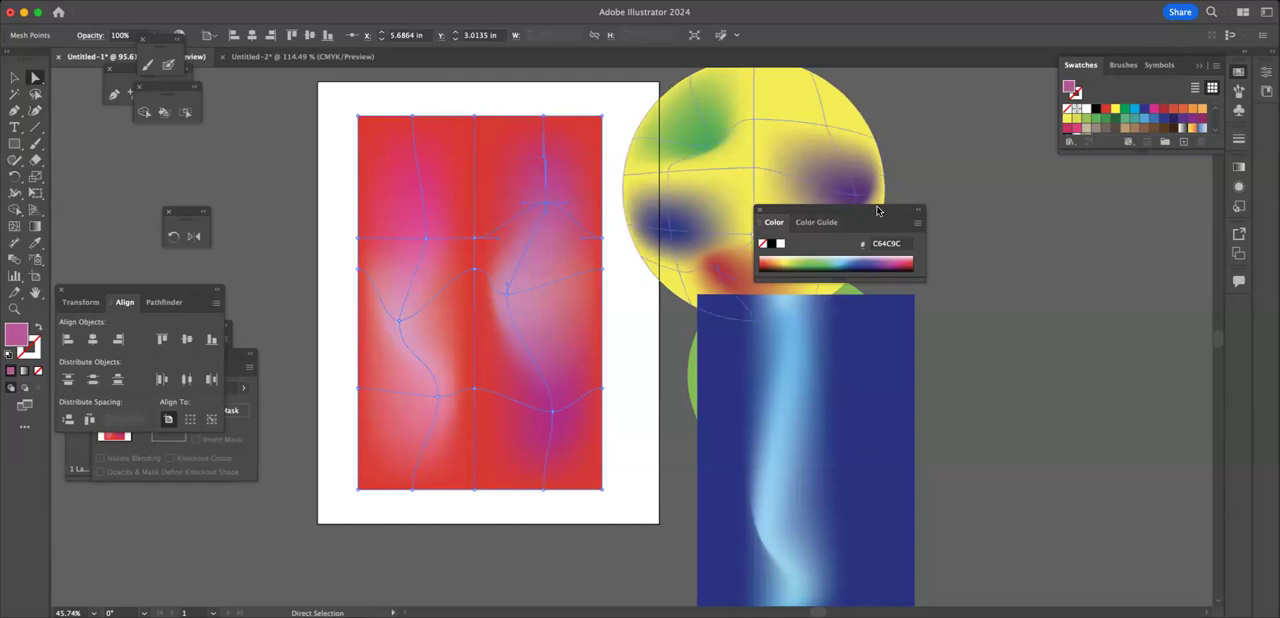
Step: Move the Color panel off the artwork, bring the blue mesh rectangle up beside the red one, and deselect it
left_click_drag(871, 214, 1039, 82)
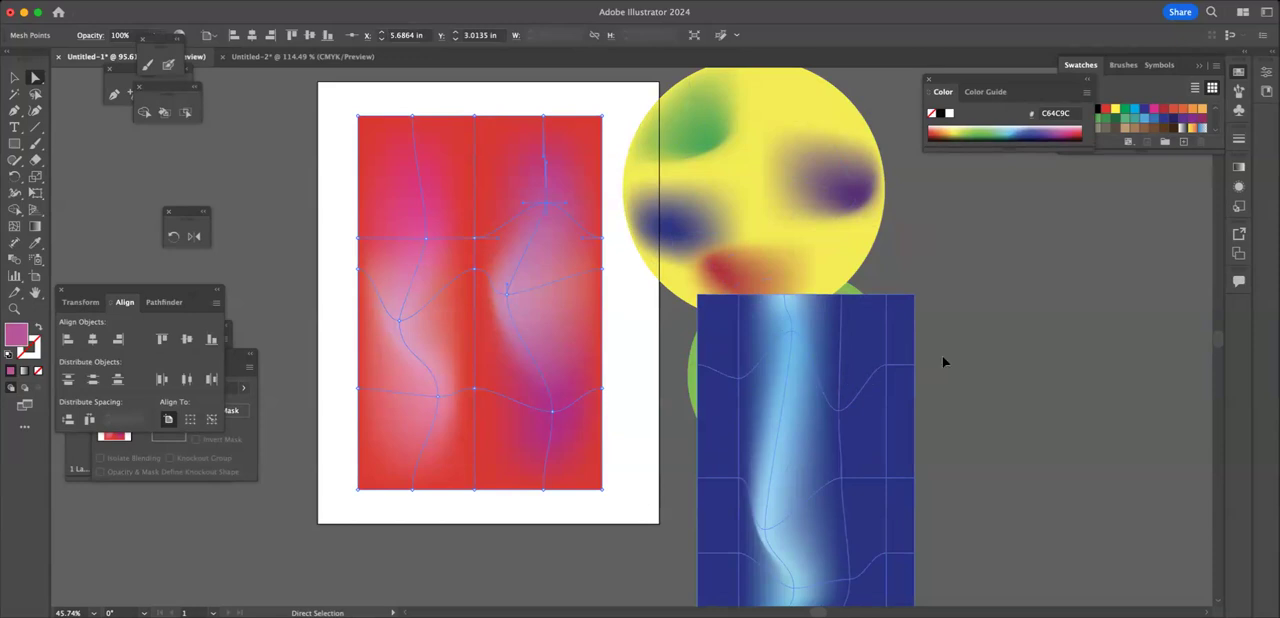
left_click(798, 429)
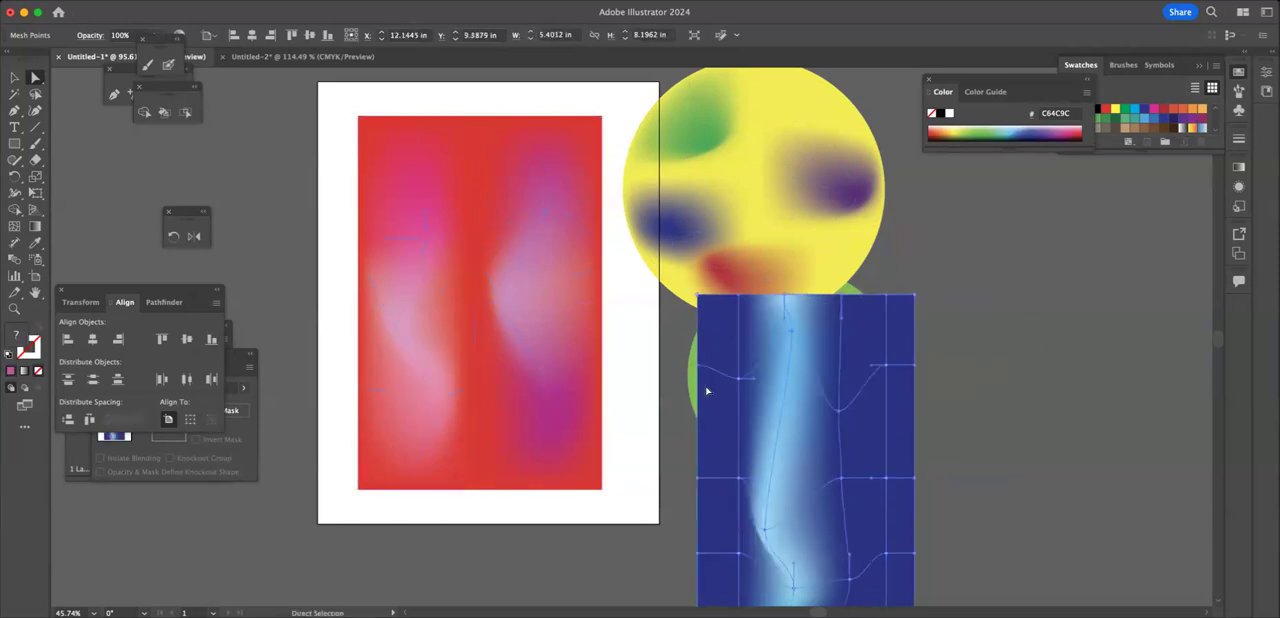
key("v")
left_click_drag(777, 383, 725, 286)
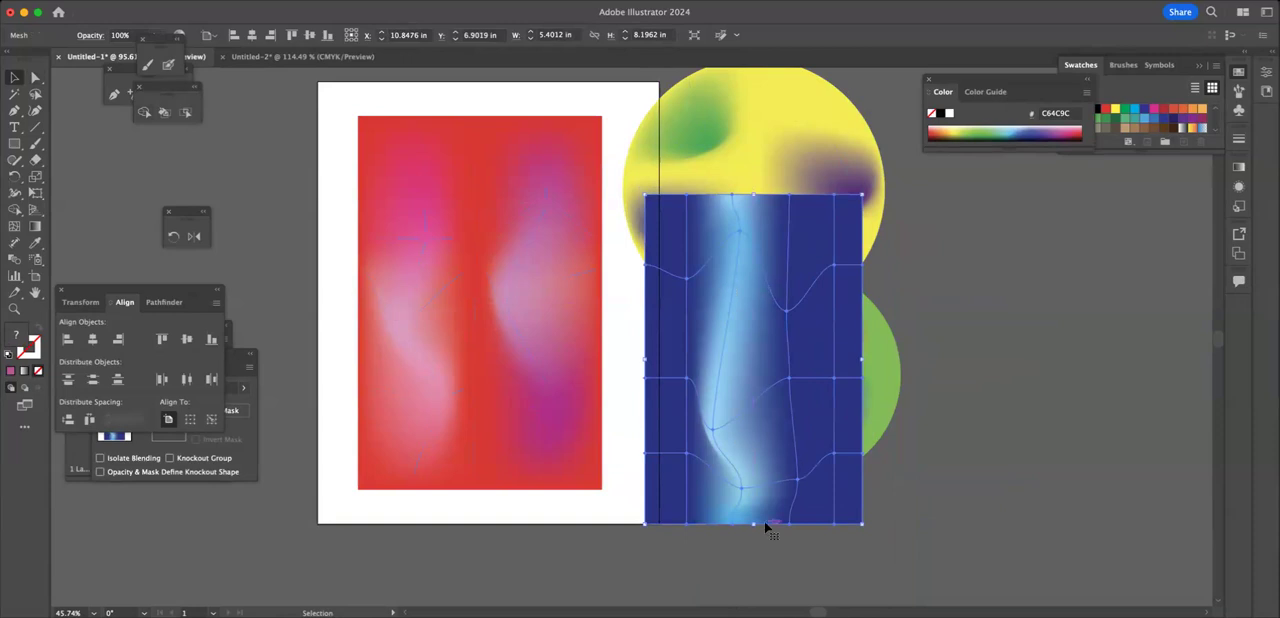
left_click(673, 568)
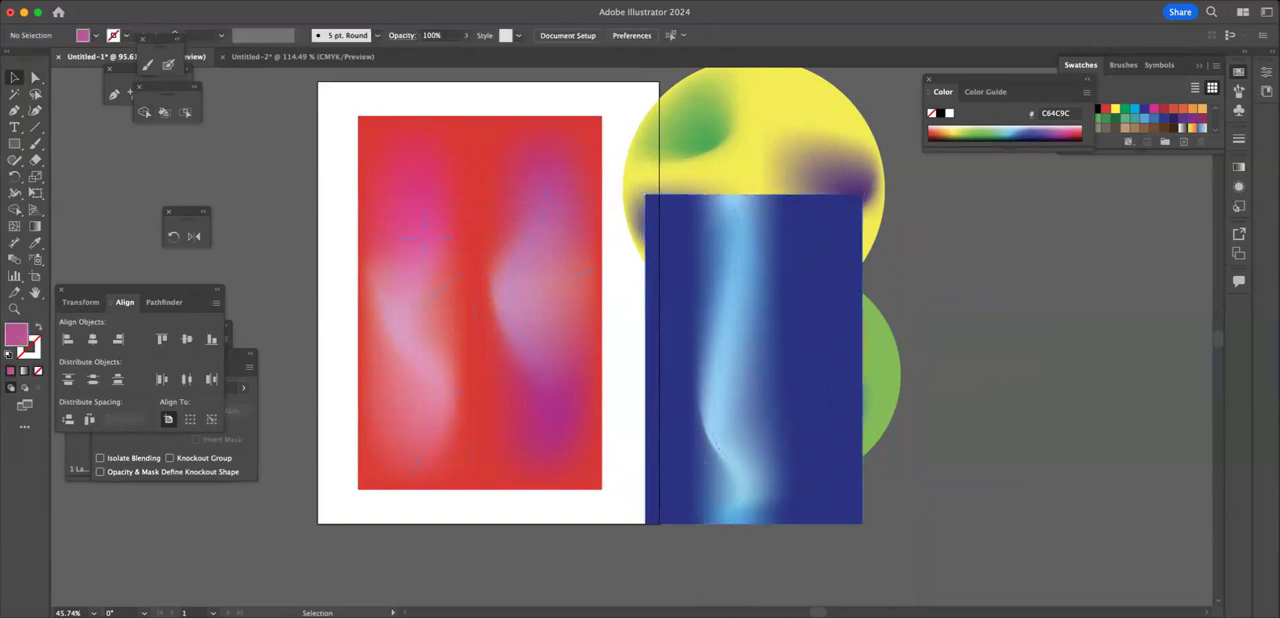